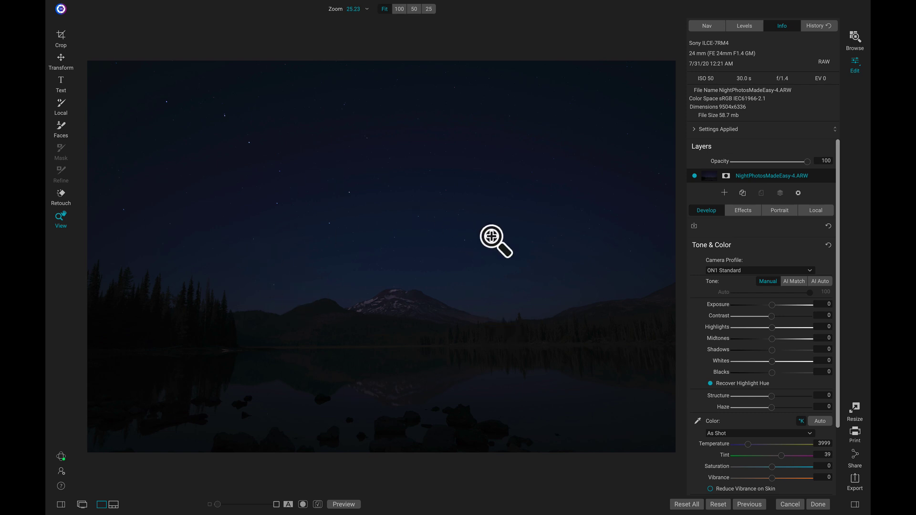
Step: Inspect the stars in the upper sky at 100% magnification, then return to the full-photo view
left_click(278, 178)
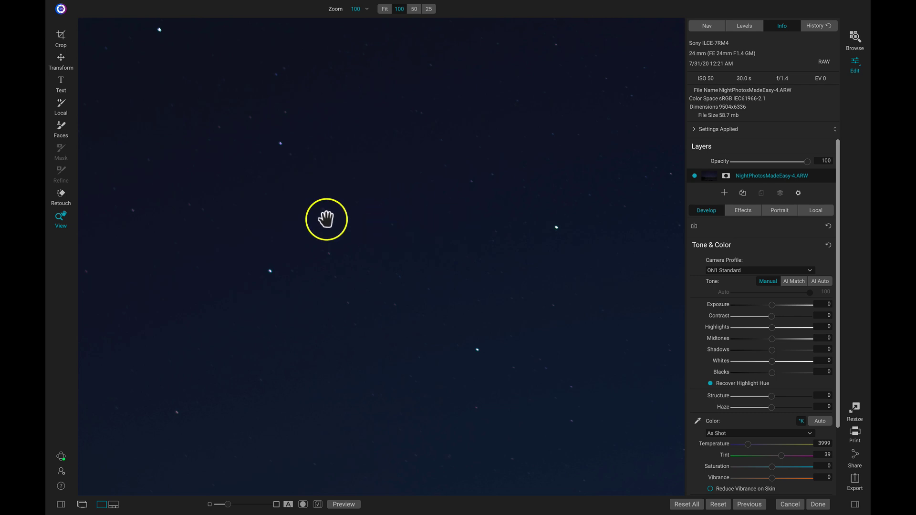
left_click_drag(307, 81, 350, 192)
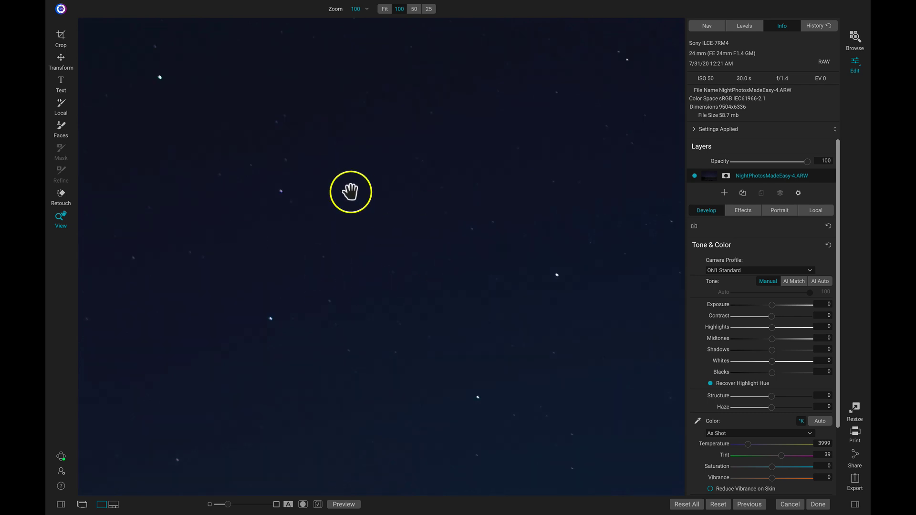
left_click(365, 263)
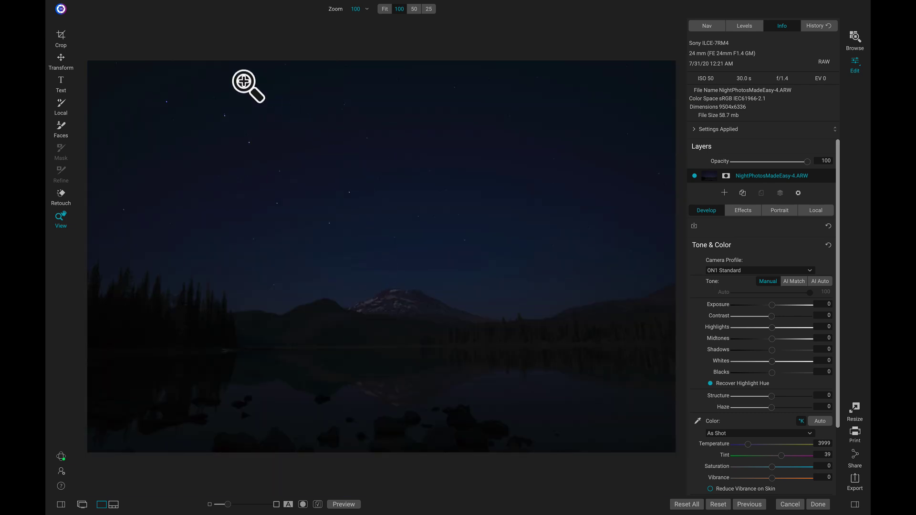
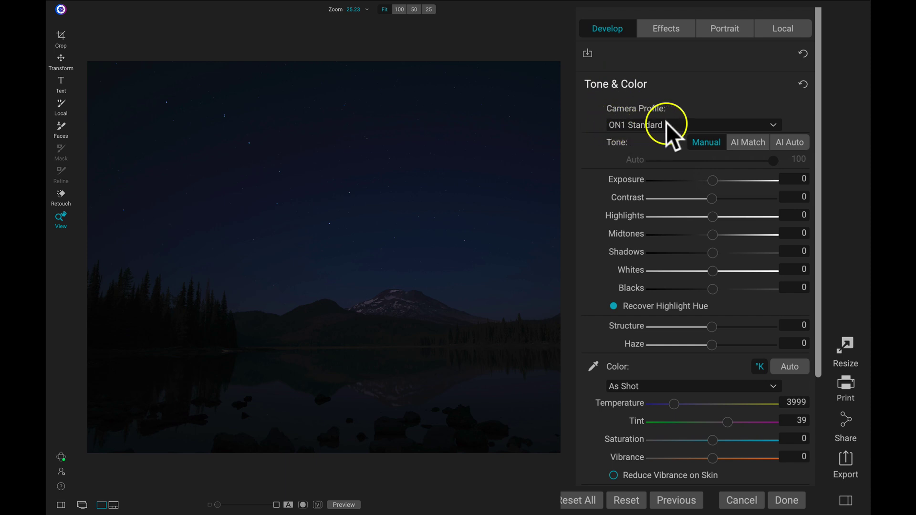
Step: Apply the ON1 Neutral camera profile and raise the photo's exposure to 0.4
left_click(668, 119)
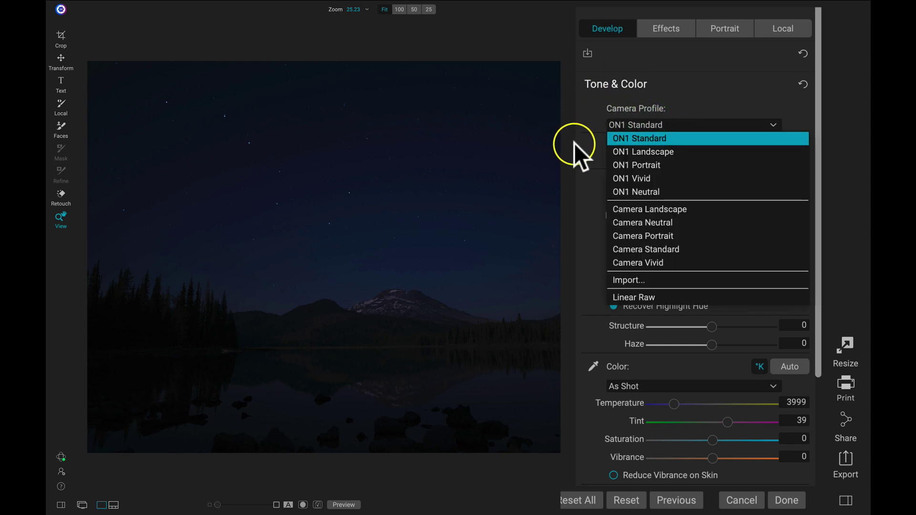
left_click(623, 193)
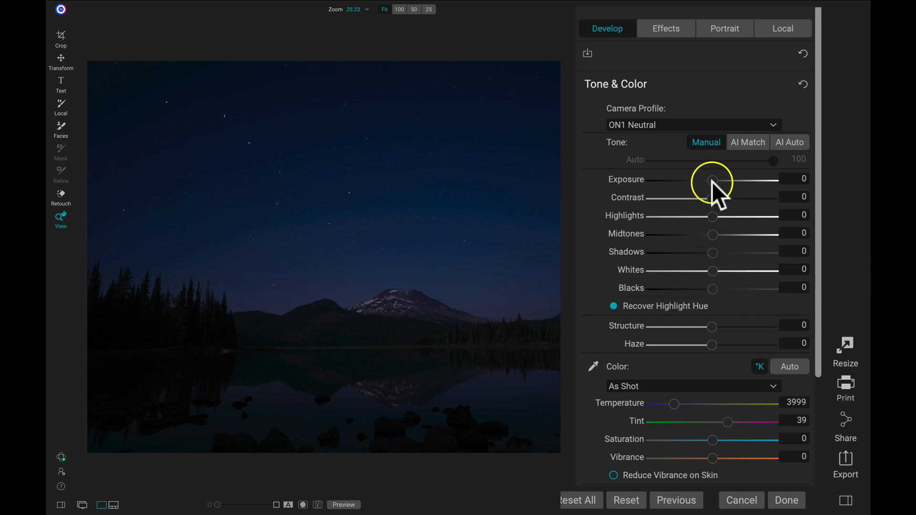
left_click_drag(711, 181, 715, 182)
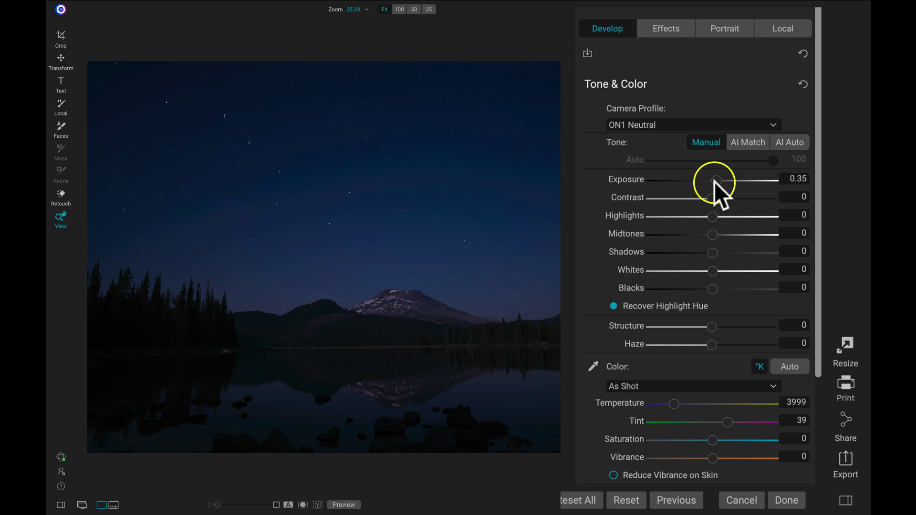
left_click_drag(714, 181, 716, 181)
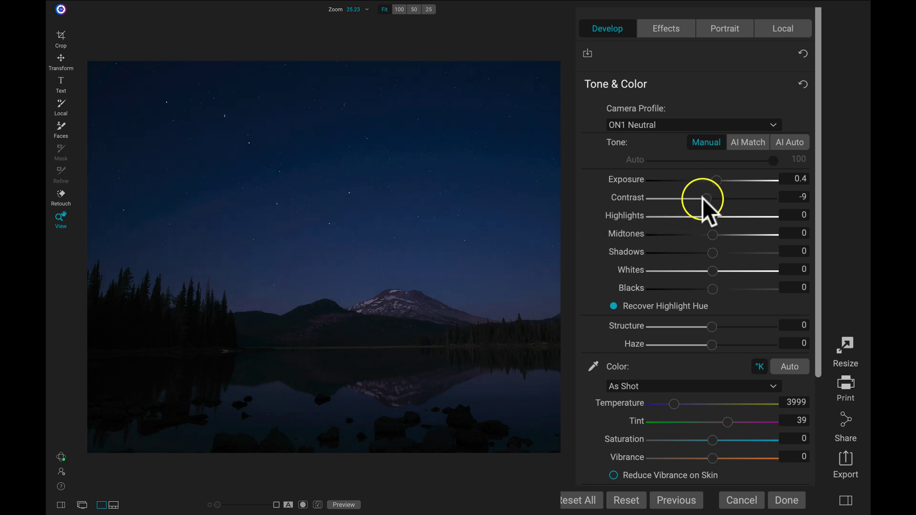
Step: Lower the photo's contrast to -86 to open up the dark night scene
left_click_drag(706, 199, 658, 200)
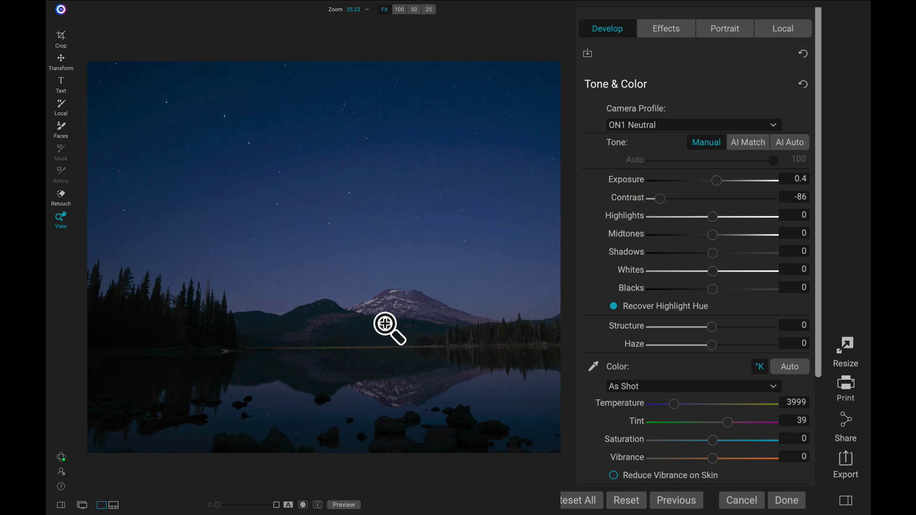
left_click(658, 251)
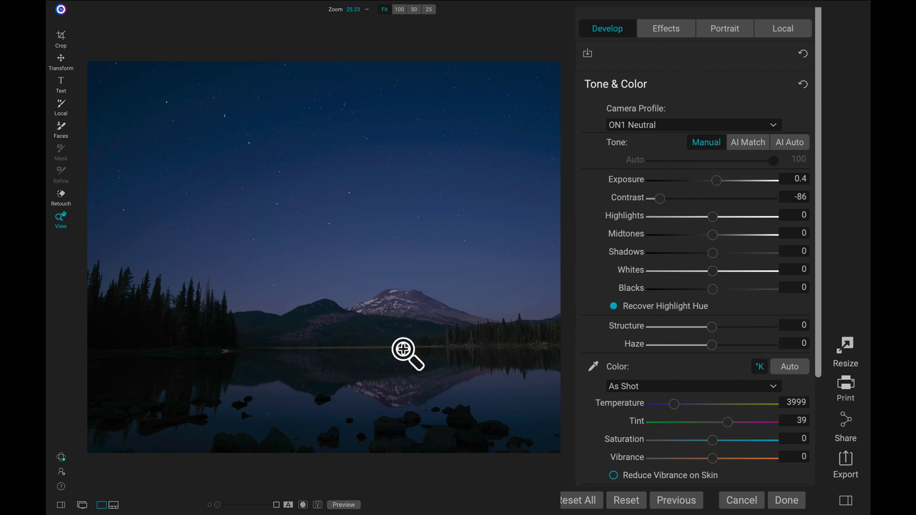
key("Tab")
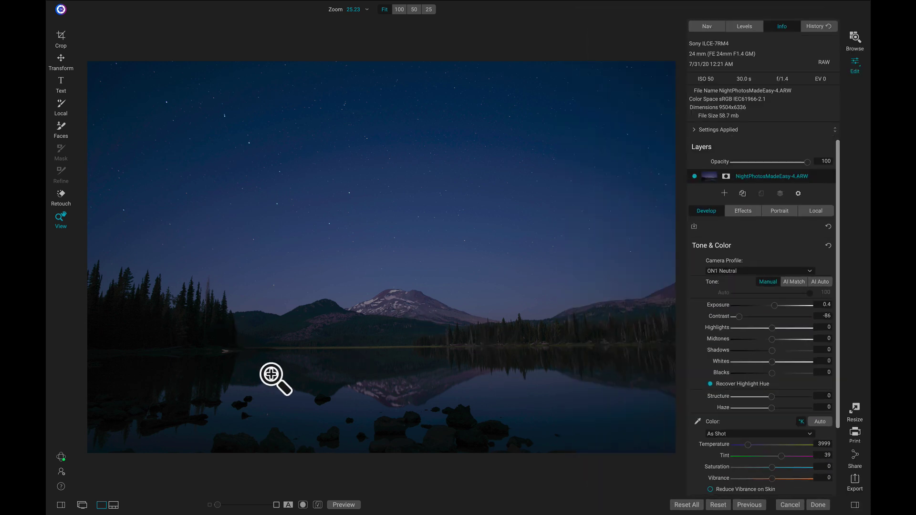
Step: Straighten the photo with the crop's Level tool, using the far shoreline of the lake as the horizontal reference
key("c")
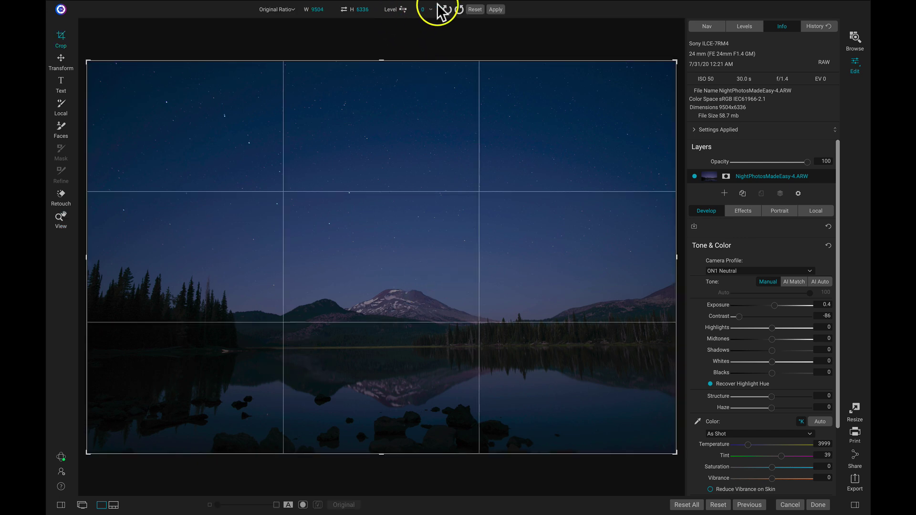
left_click(413, 9)
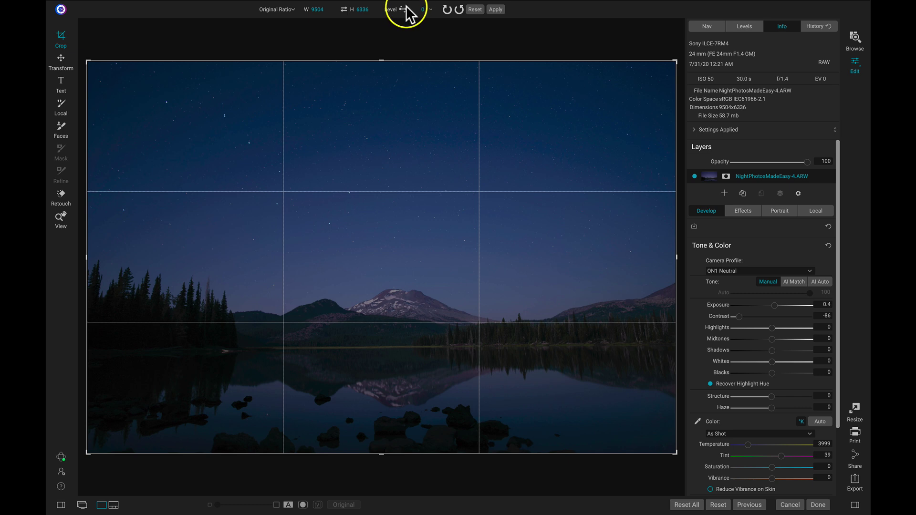
left_click(403, 8)
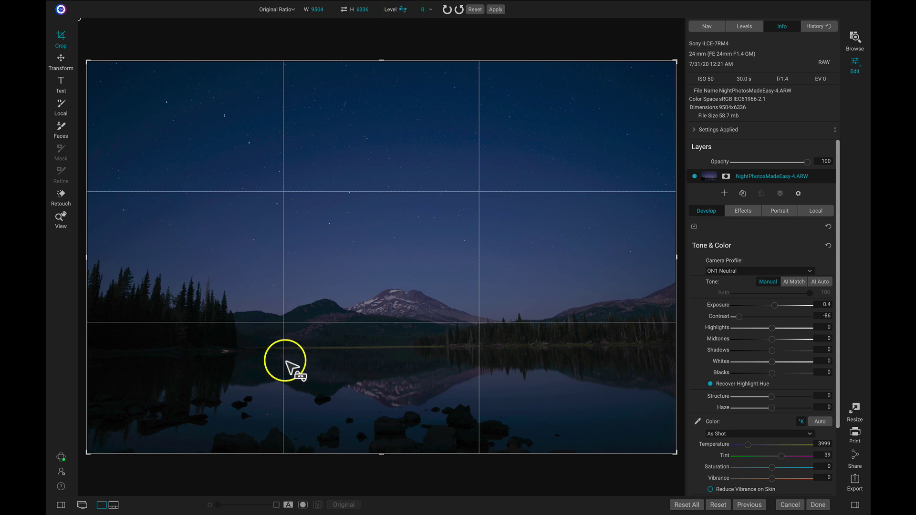
left_click_drag(247, 346, 542, 342)
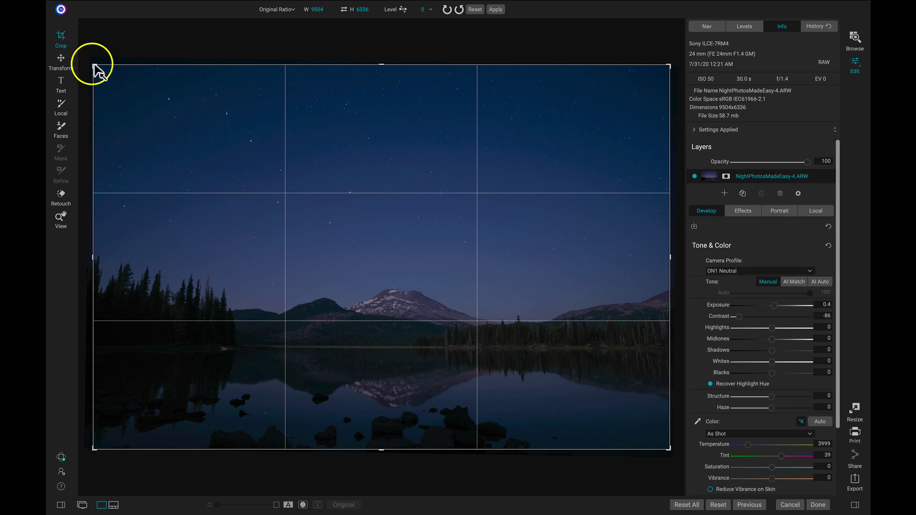
Step: Crop in slightly from the edges at the original ratio, reposition the image within the frame and apply the crop
left_click_drag(101, 72, 117, 82)
left_click_drag(189, 161, 201, 166)
left_click_drag(118, 83, 112, 75)
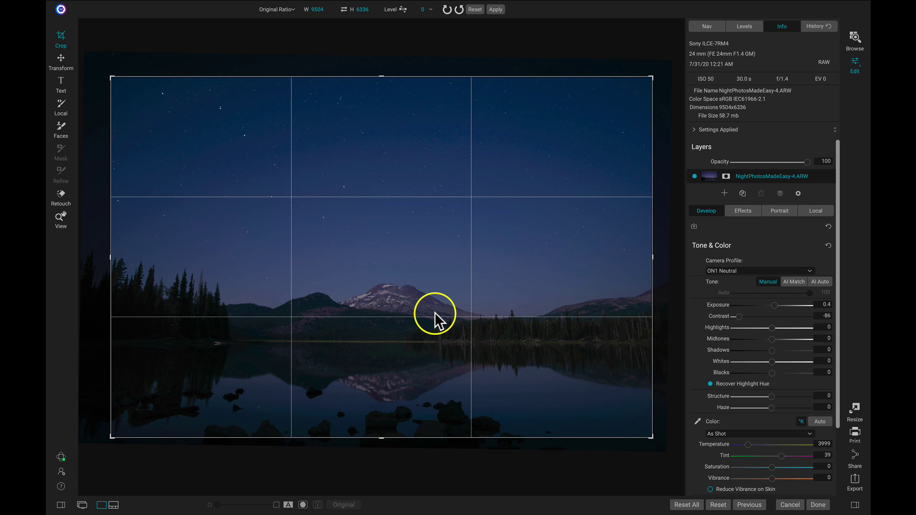
key("z")
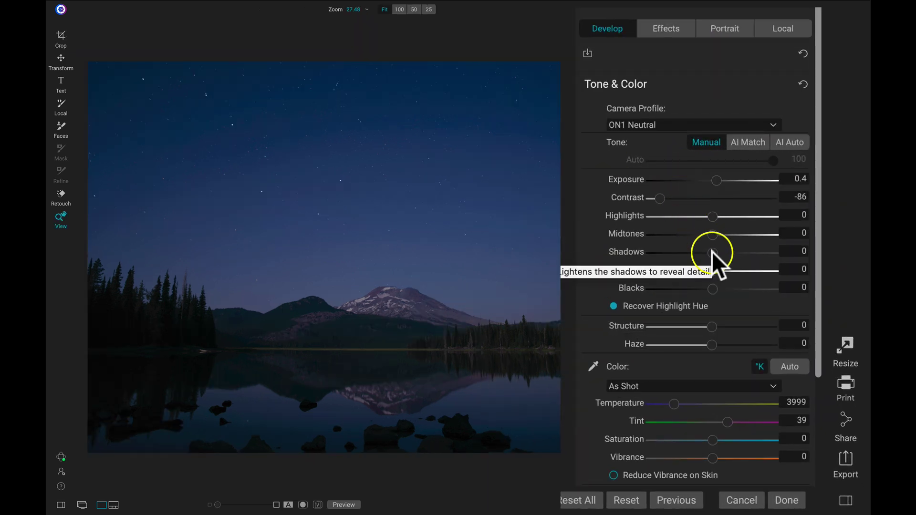
Step: Set Shadows to 17 and Whites to 82, and display the Levels histogram
left_click_drag(712, 251, 721, 248)
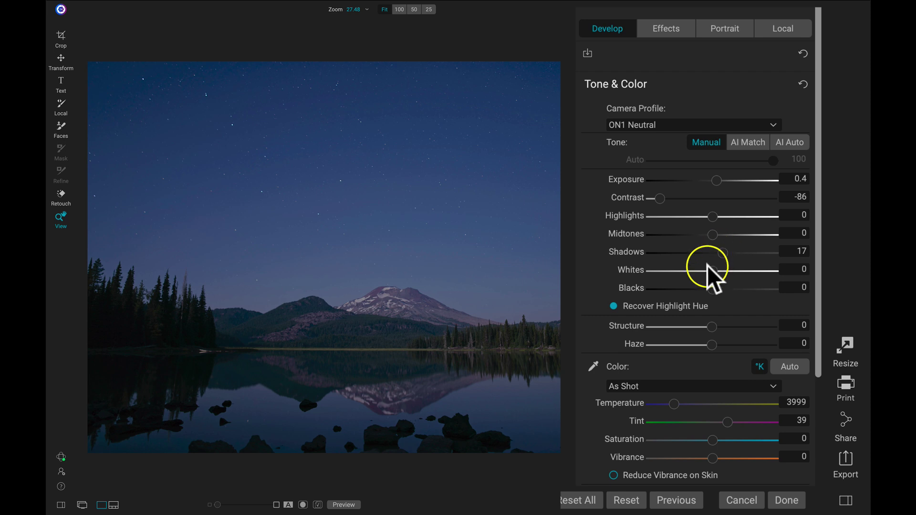
left_click_drag(712, 270, 759, 273)
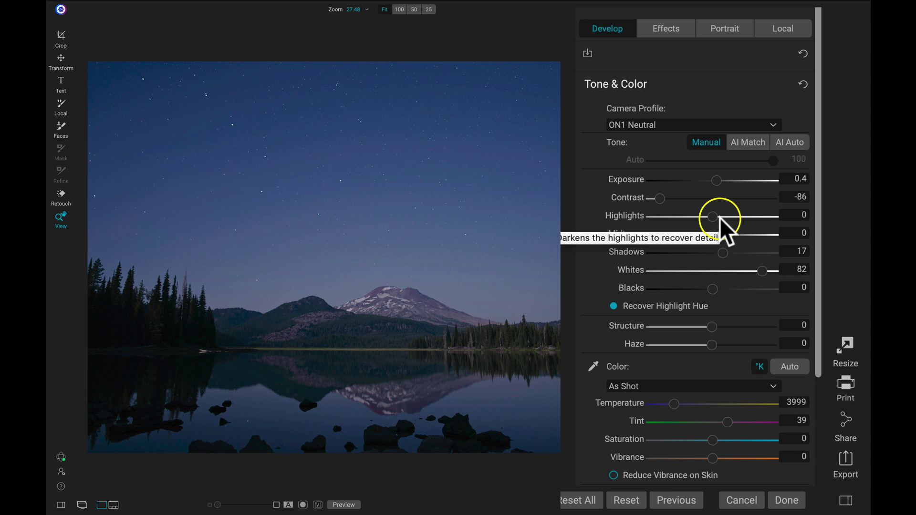
left_click(744, 29)
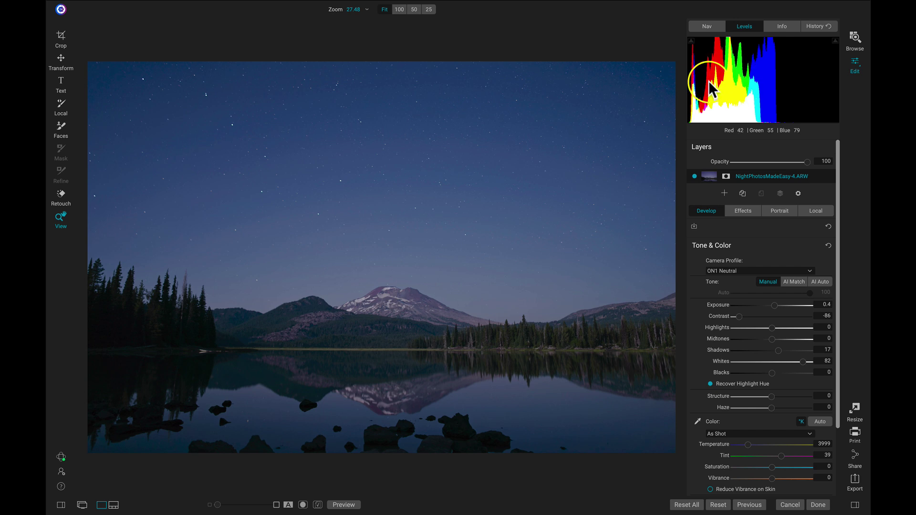
Step: Warm the white balance by setting the color temperature to 4400
left_click(744, 212)
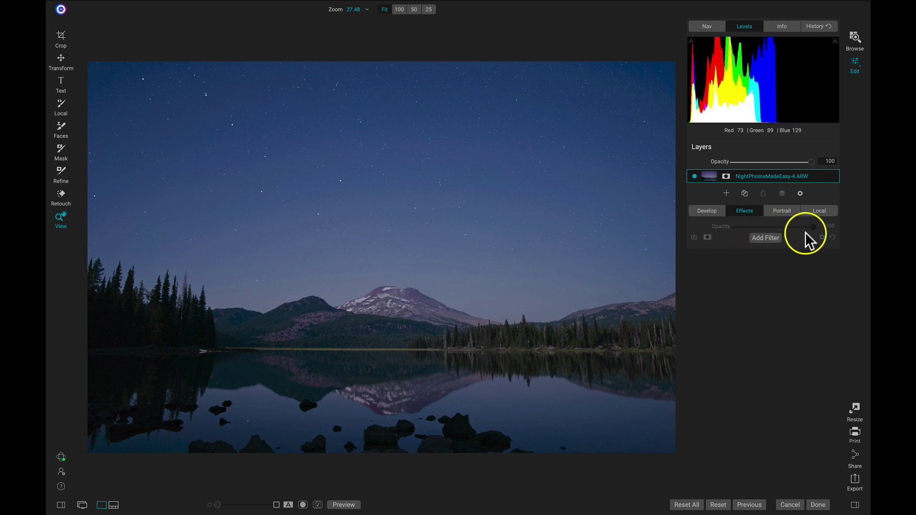
left_click(702, 213)
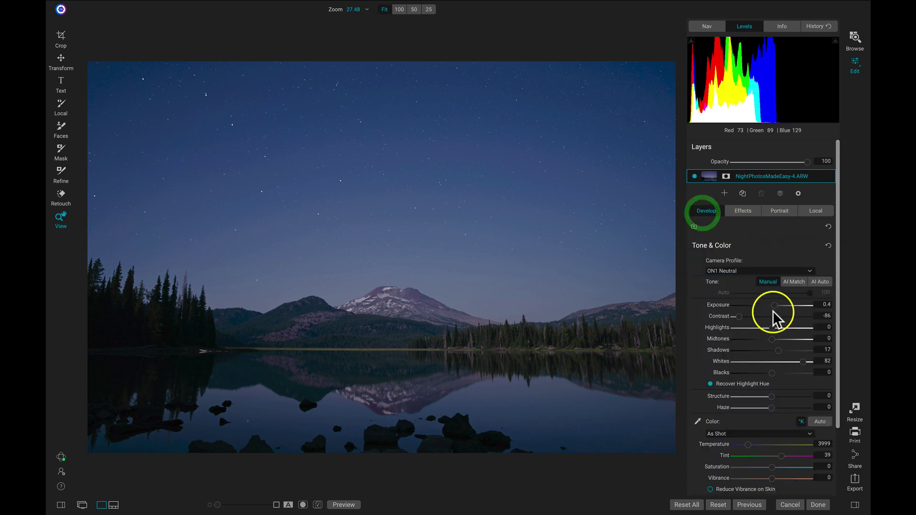
scroll(770, 312, "down", 3)
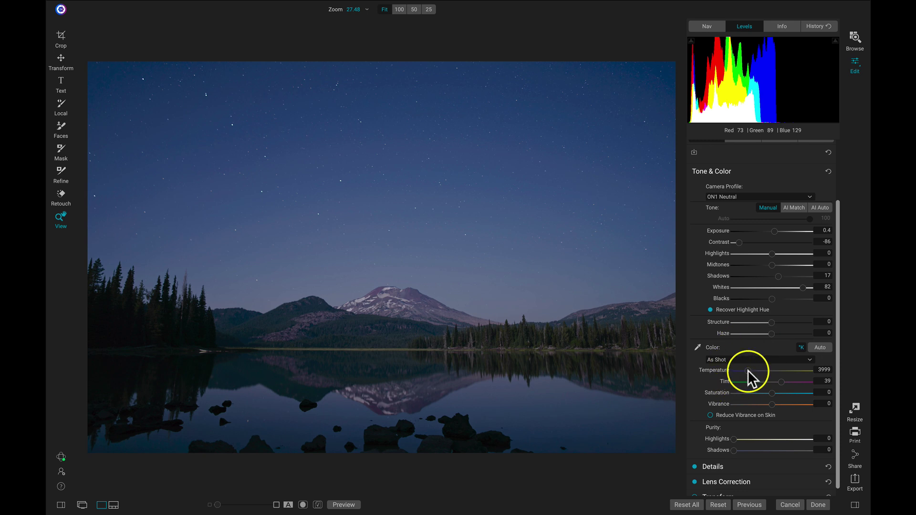
left_click_drag(747, 371, 751, 370)
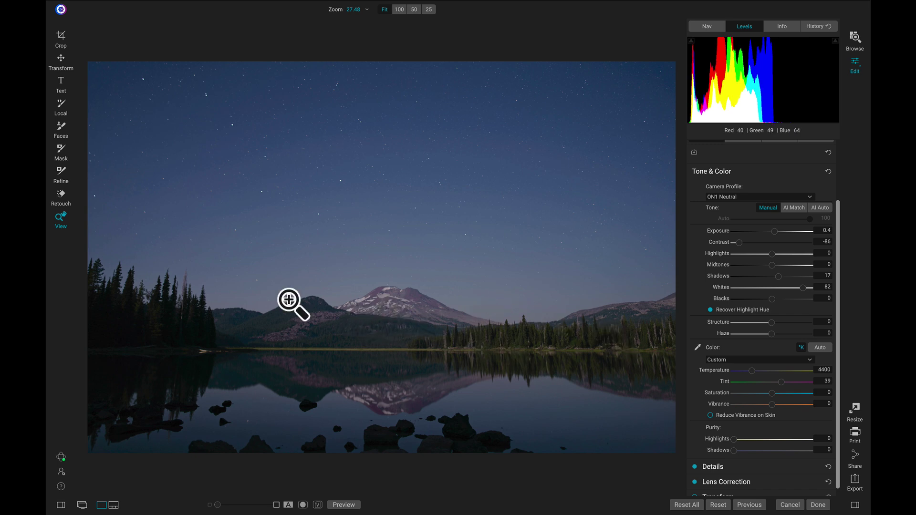
left_click(817, 333)
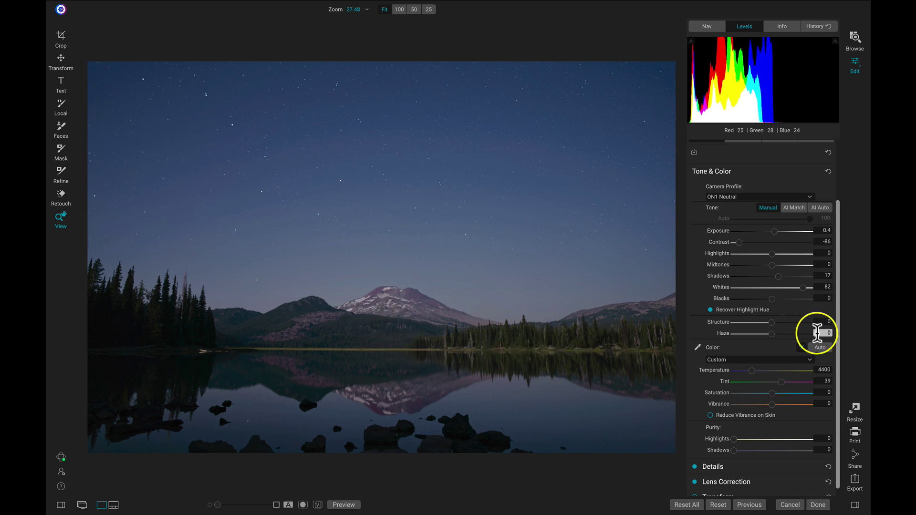
Step: Add a Black & White filter to the photo's effects
scroll(816, 329, "up", 2)
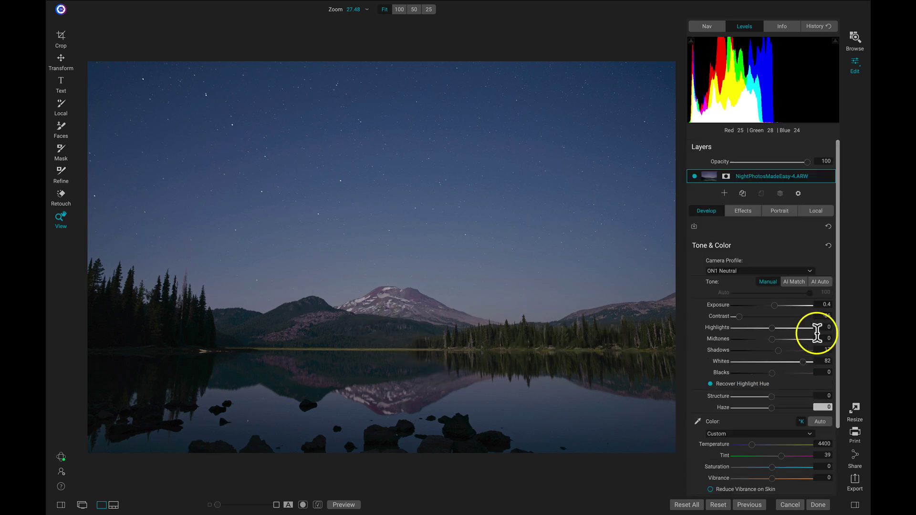
left_click(743, 210)
left_click(766, 236)
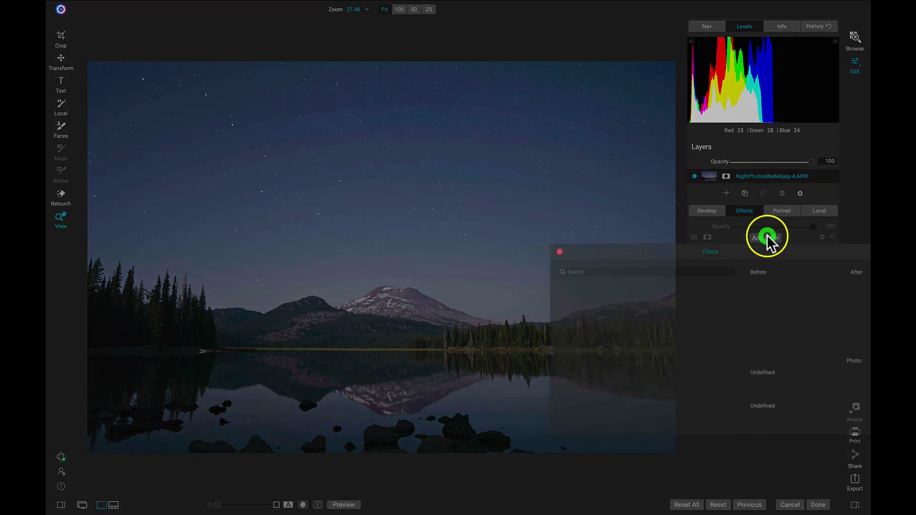
left_click(580, 295)
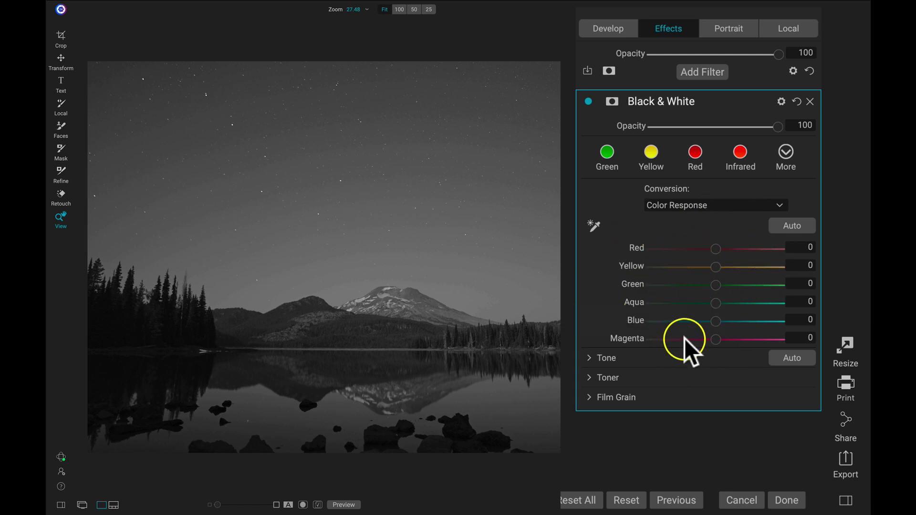
Step: Change the Black & White filter's blending mode to Luminosity
left_click(780, 100)
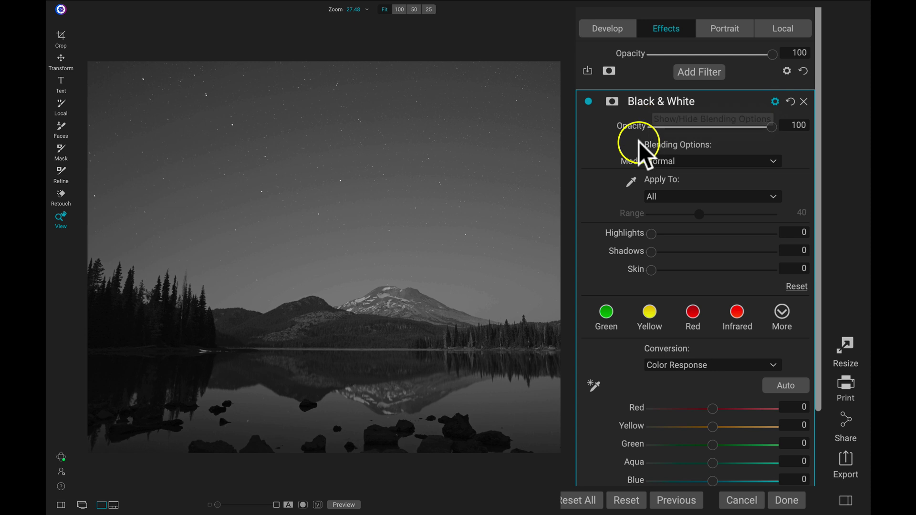
left_click(688, 157)
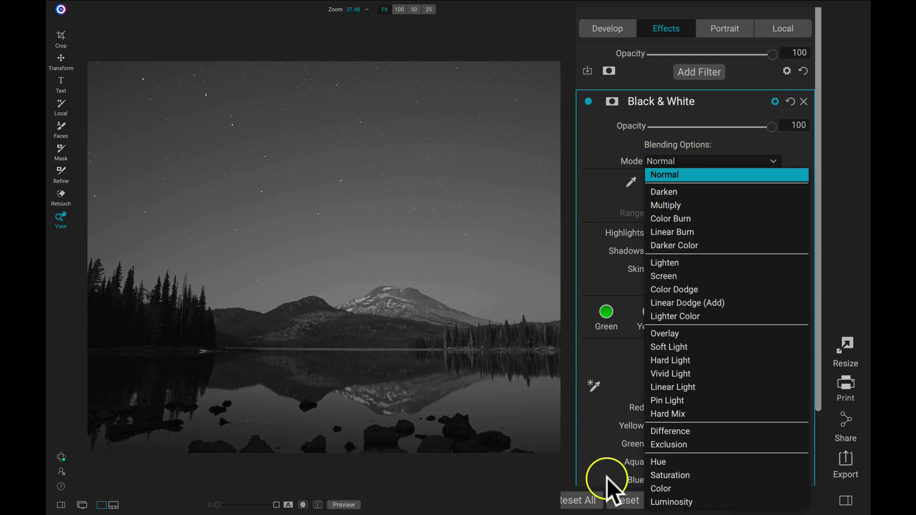
left_click(661, 503)
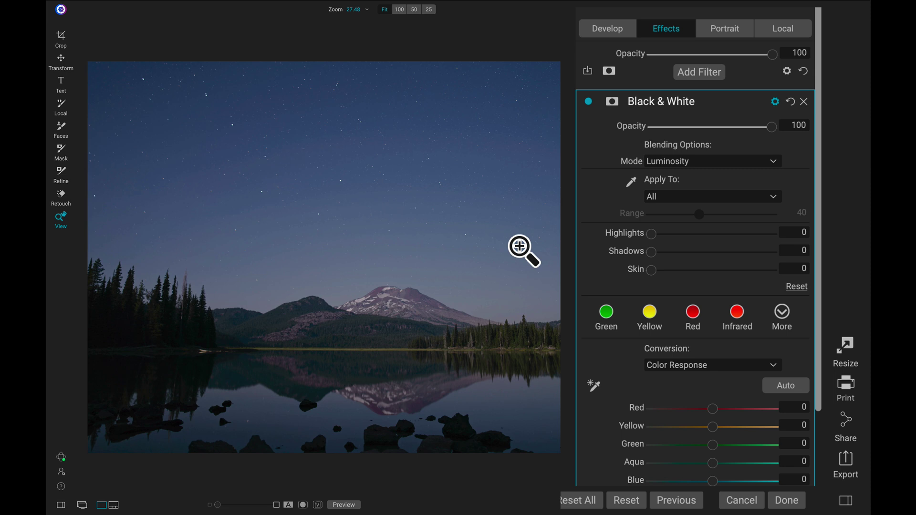
Step: Set the Black & White filter's Blue response to -60 and toggle the filter off and on to compare
scroll(705, 267, "down", 3)
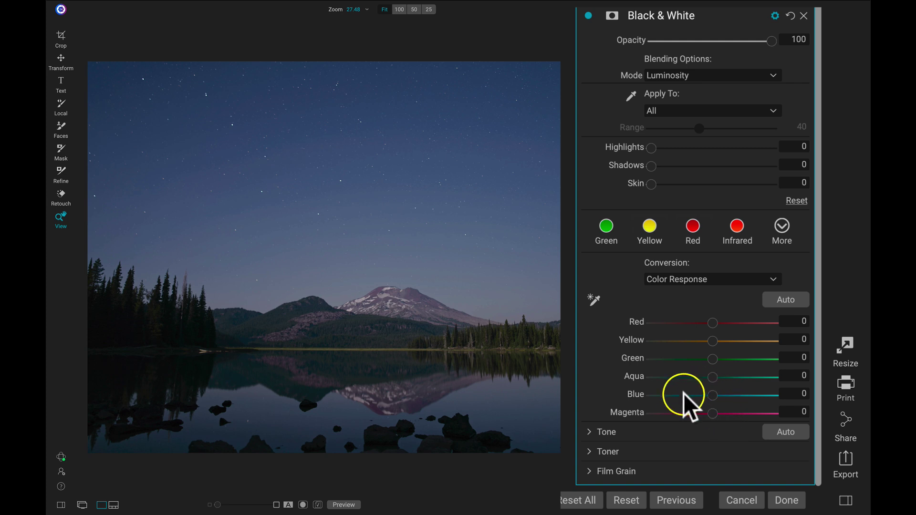
left_click_drag(709, 395, 657, 394)
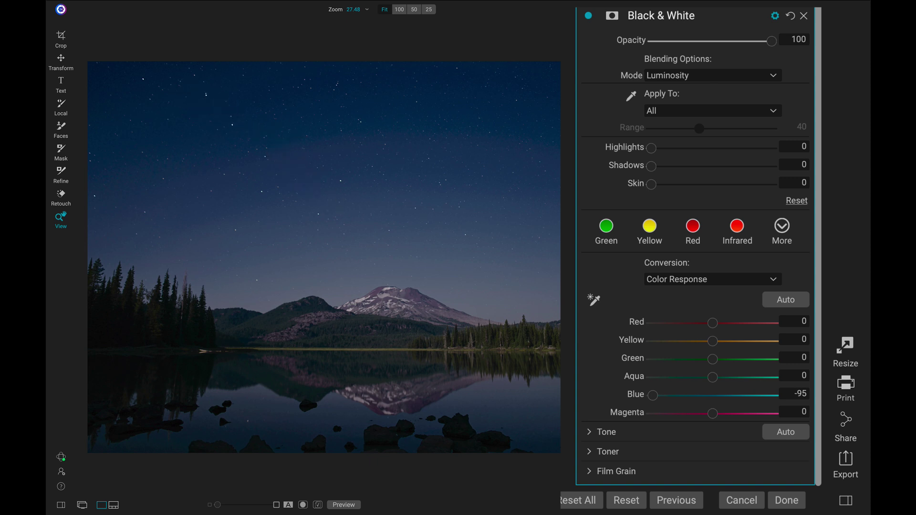
left_click_drag(656, 397, 661, 399)
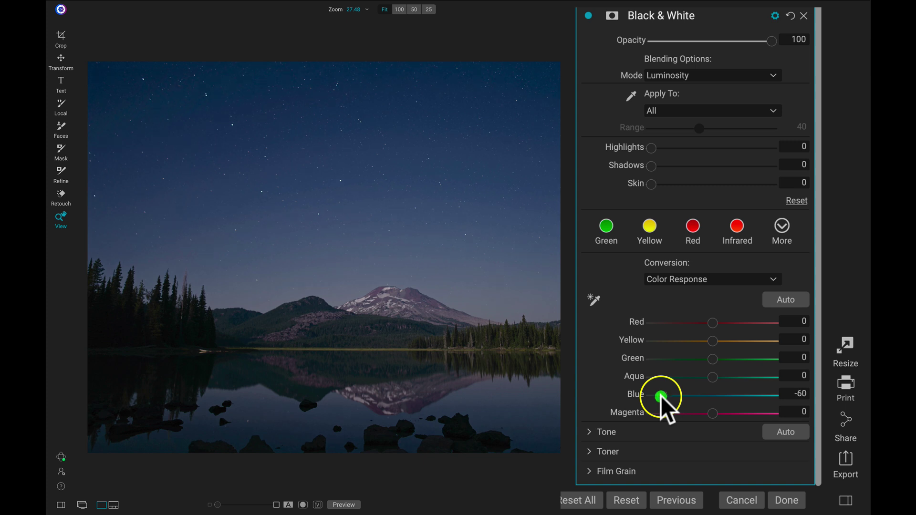
left_click(586, 13)
left_click(586, 13)
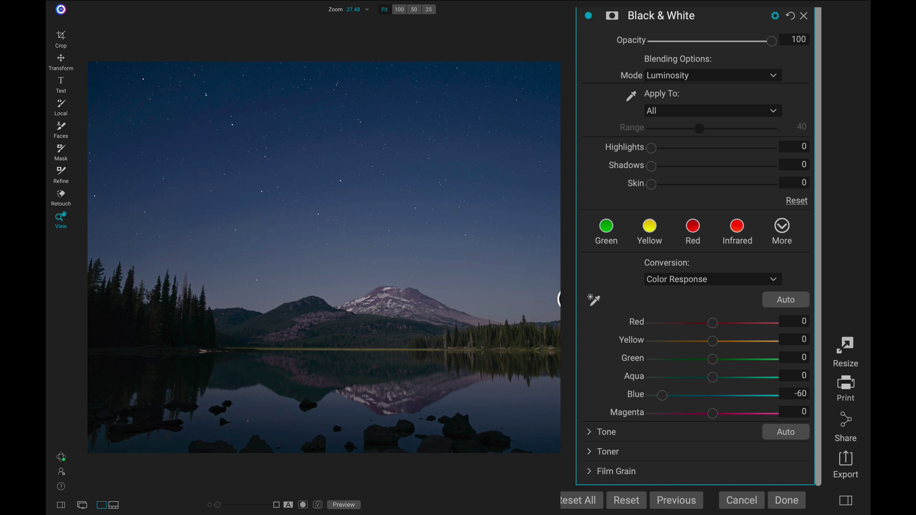
Step: Brighten the trees by setting the Black & White filter's Yellow and Green responses to 100
left_click_drag(714, 338, 768, 337)
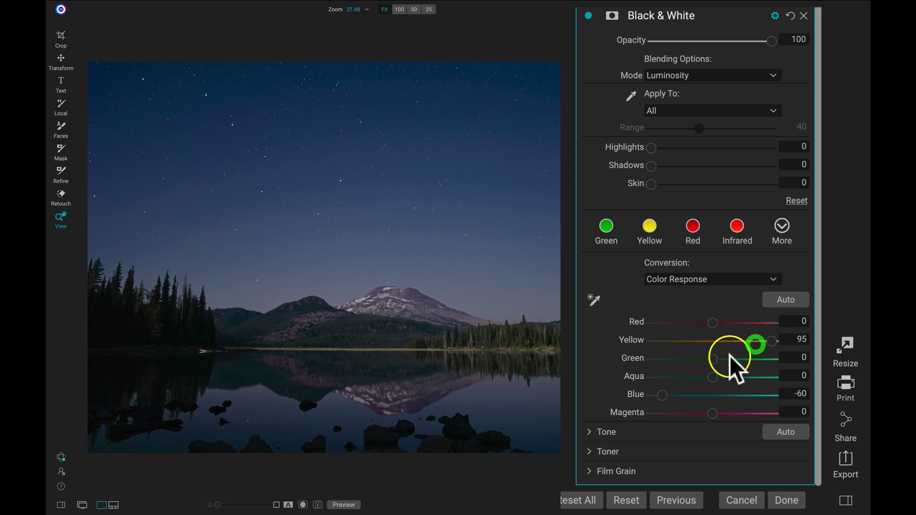
left_click_drag(712, 358, 764, 357)
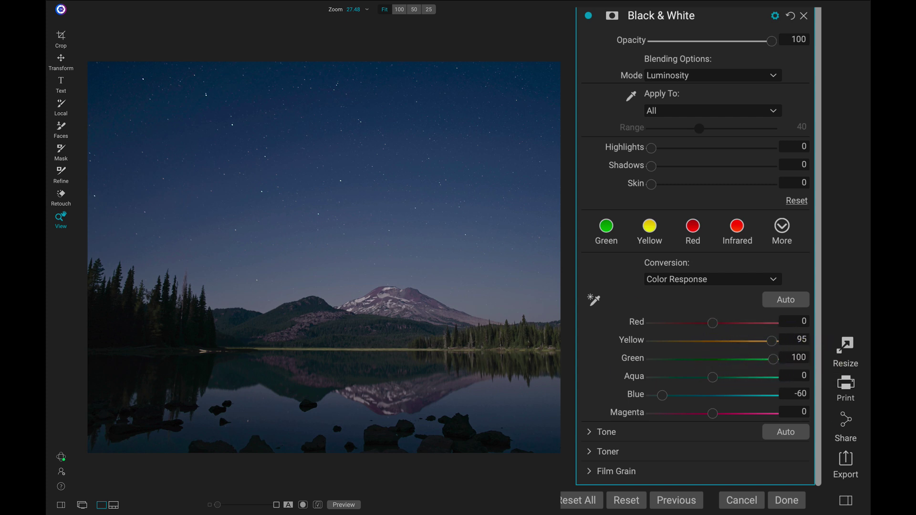
left_click(519, 342)
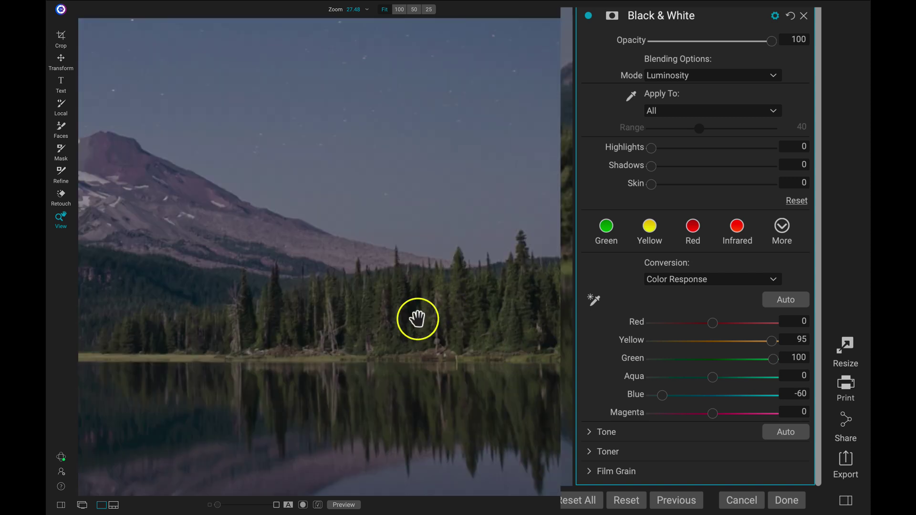
type("100")
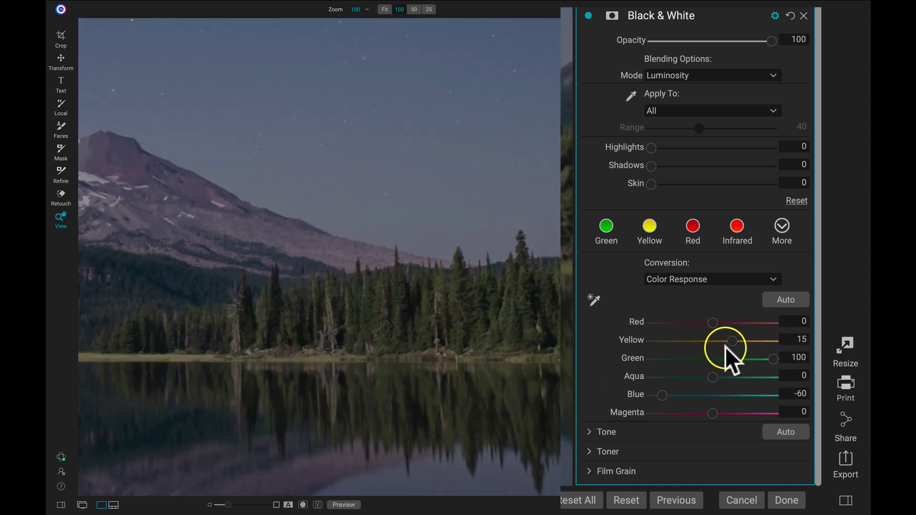
key("Return")
mouse_move(773, 359)
left_mouse_down()
mouse_move(691, 377)
mouse_move(757, 362)
left_mouse_up()
left_click_drag(825, 368, 868, 371)
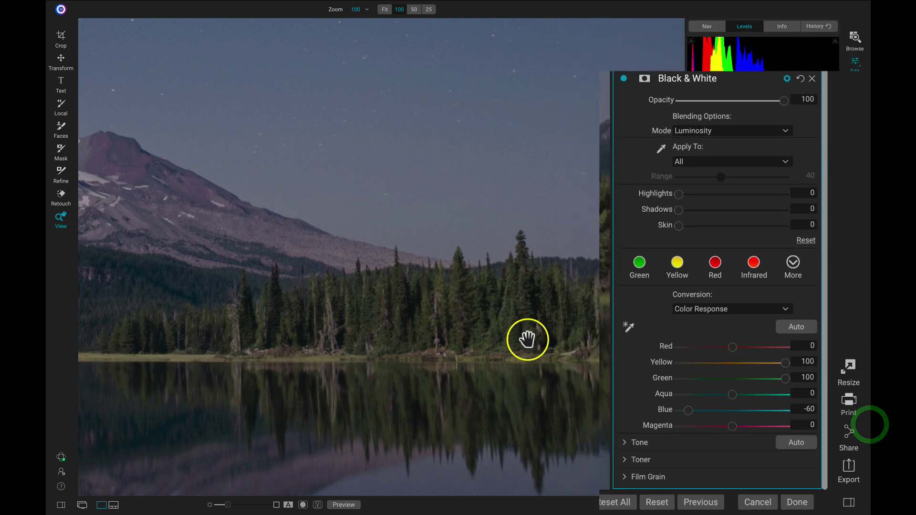
left_click(527, 338)
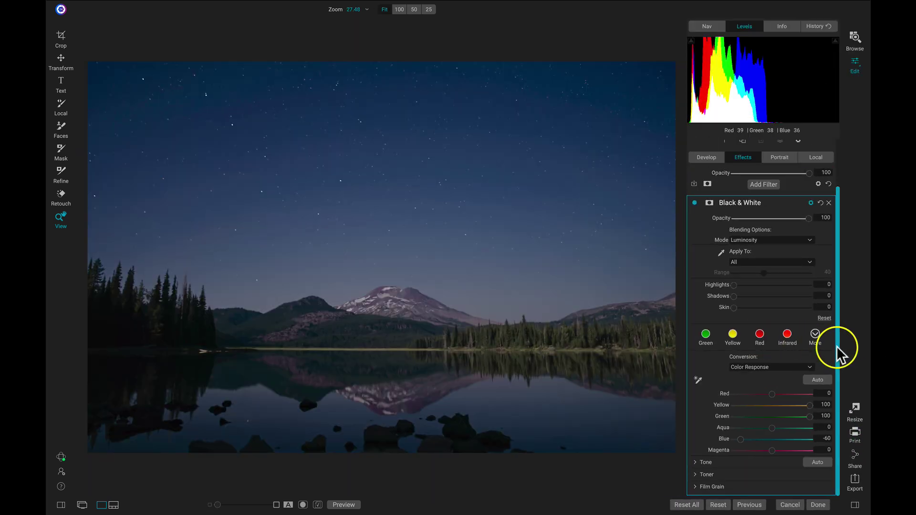
Step: Toggle the Black & White filter off and on to compare its effect on the photo
left_click(693, 204)
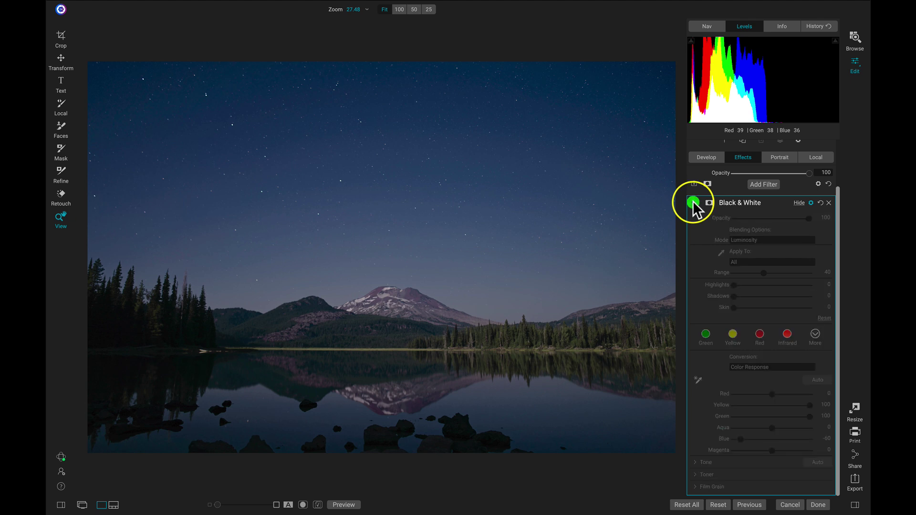
left_click(693, 204)
left_click(693, 203)
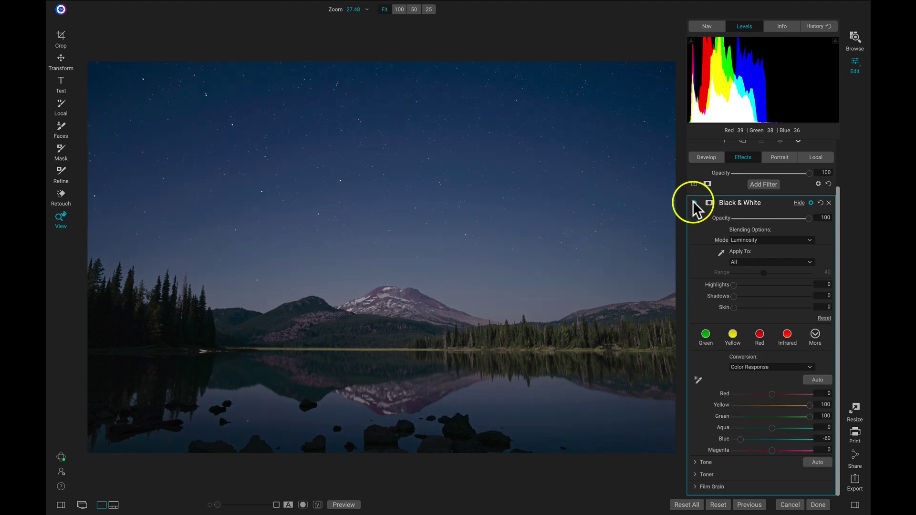
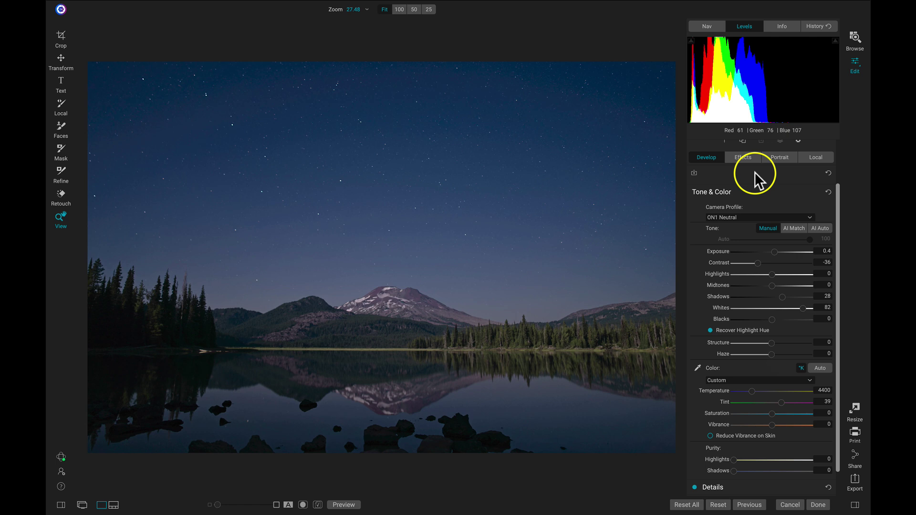
Step: Add a Tone Enhancer filter to the photo's effects
left_click(741, 158)
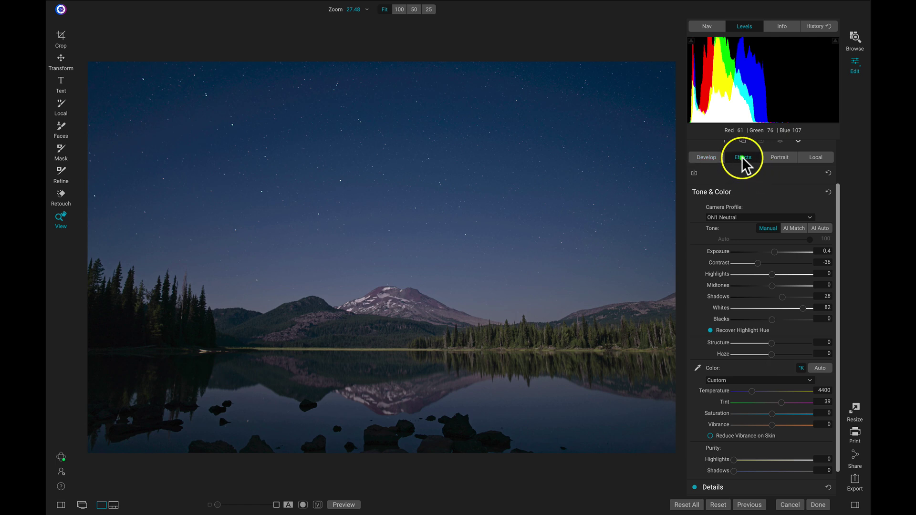
left_click(762, 237)
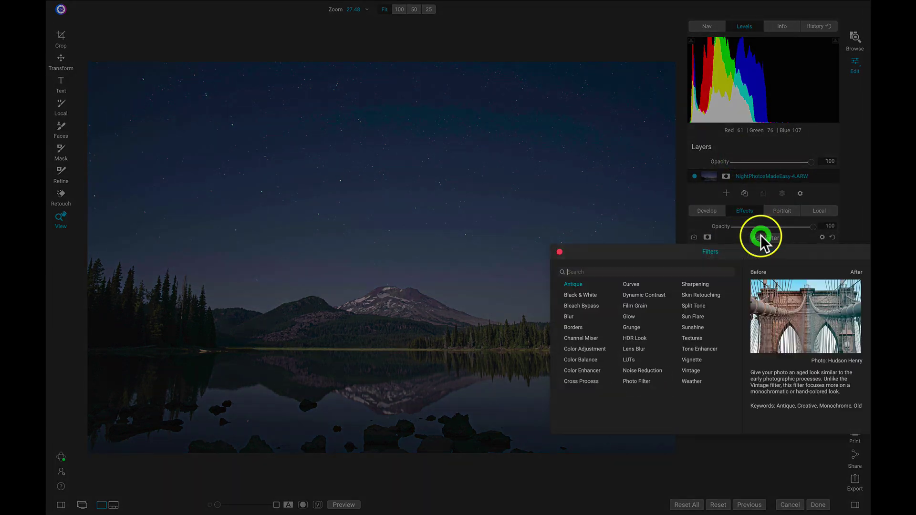
left_click(690, 346)
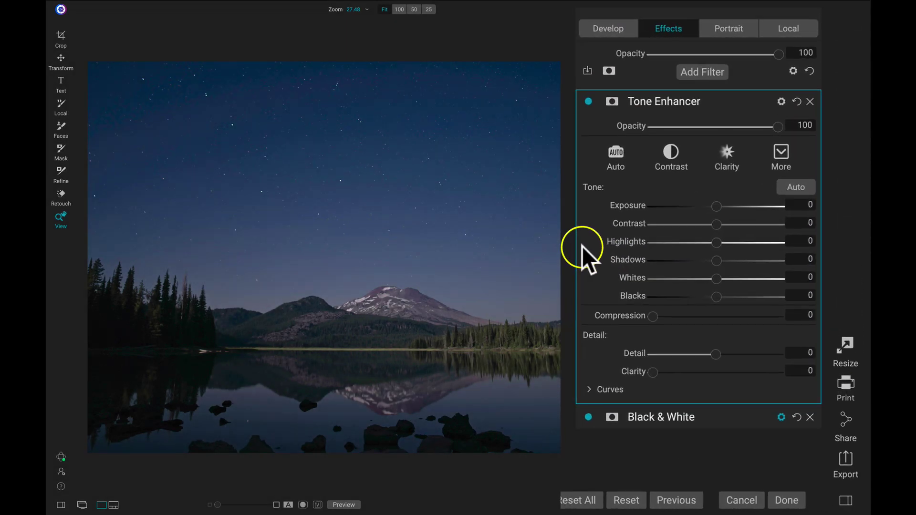
Step: Try the Tone Enhancer's preset styles, such as Midtone Contrast Boost, and toggle the filter to compare
left_click(780, 152)
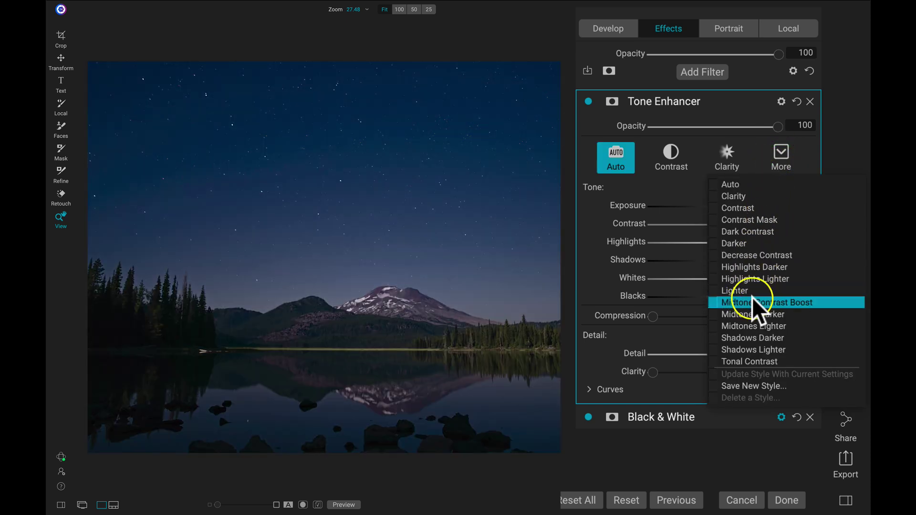
left_click(752, 302)
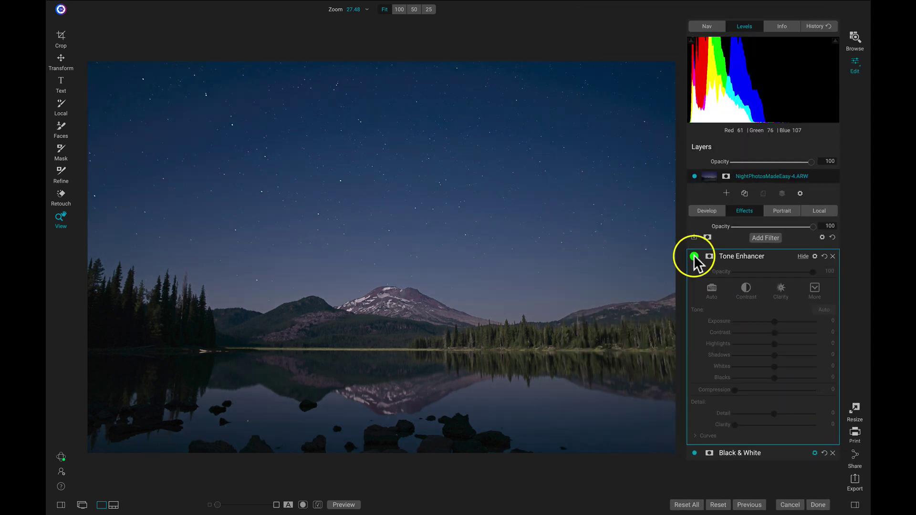
left_click(693, 255)
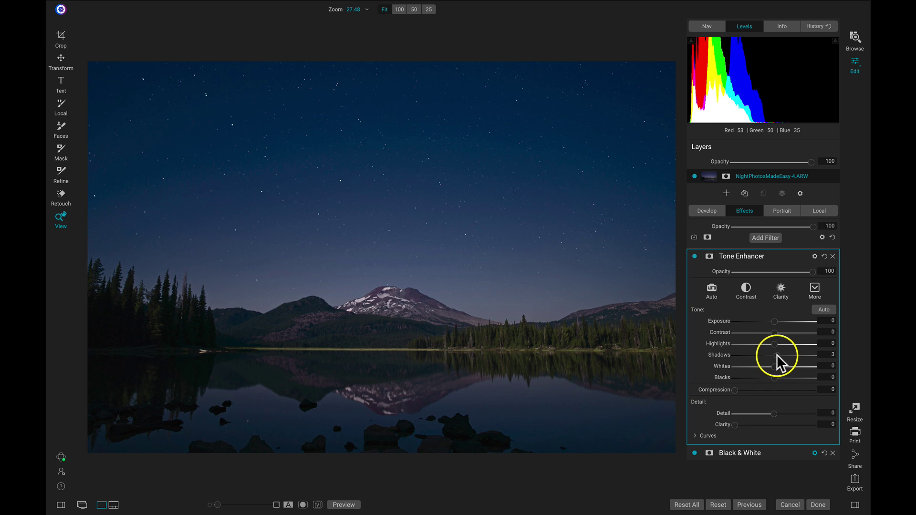
Step: Set the Tone Enhancer's Shadows to 48, Contrast to 20 and Whites to 20
left_click_drag(786, 355, 804, 354)
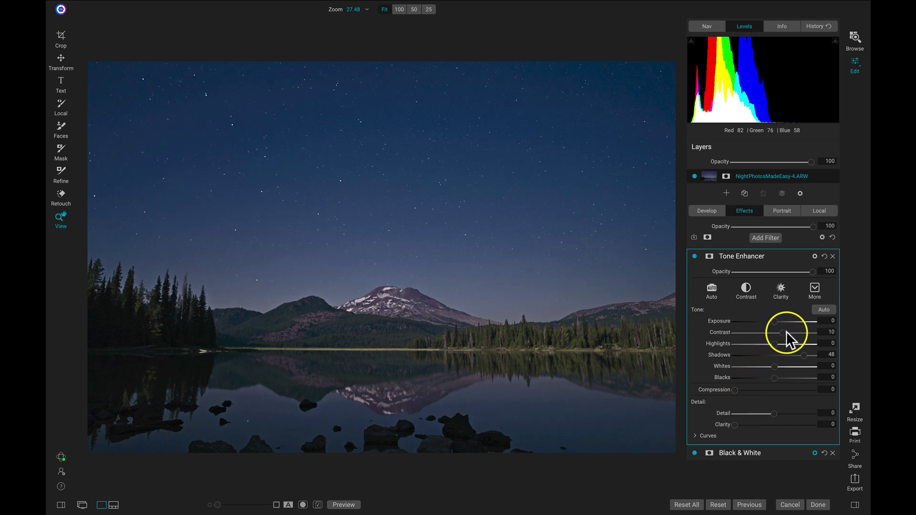
left_click_drag(794, 331, 790, 331)
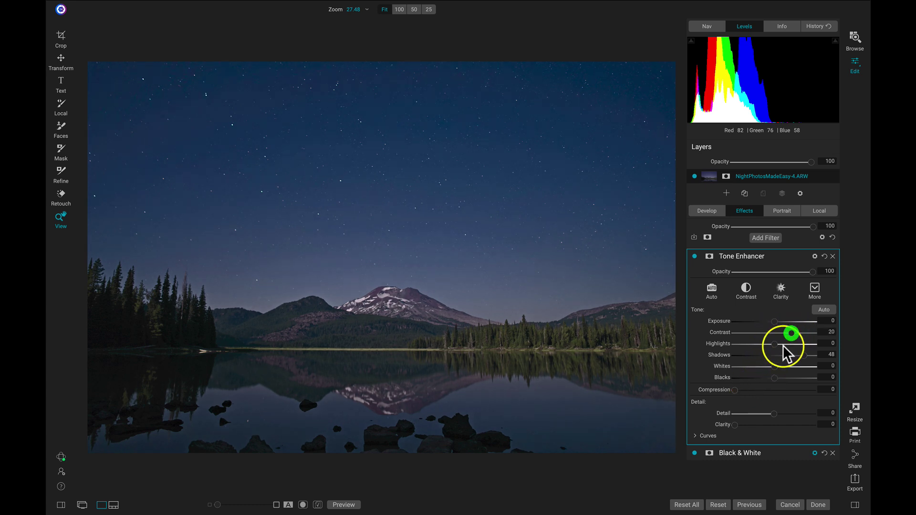
mouse_move(774, 368)
left_mouse_down()
mouse_move(799, 368)
mouse_move(791, 368)
left_mouse_up()
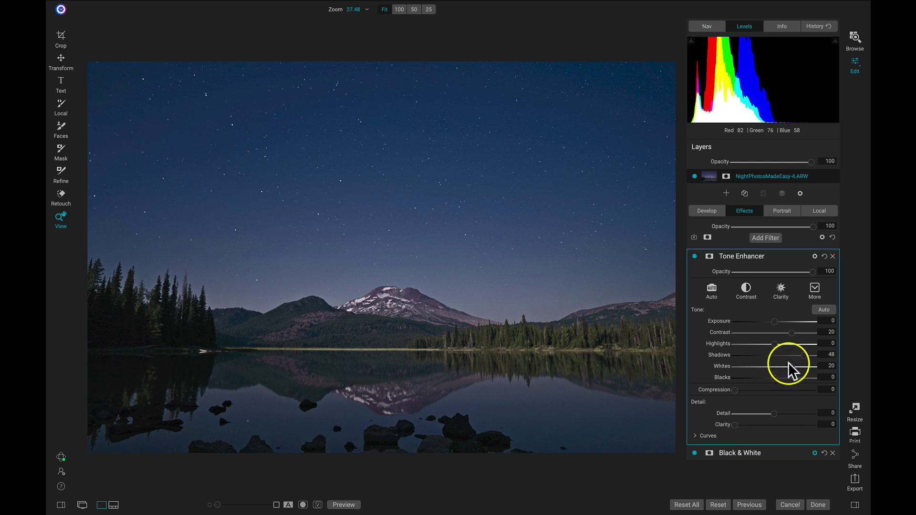
Step: Toggle the Tone Enhancer filter off and on to compare its effect on the photo
left_click(694, 257)
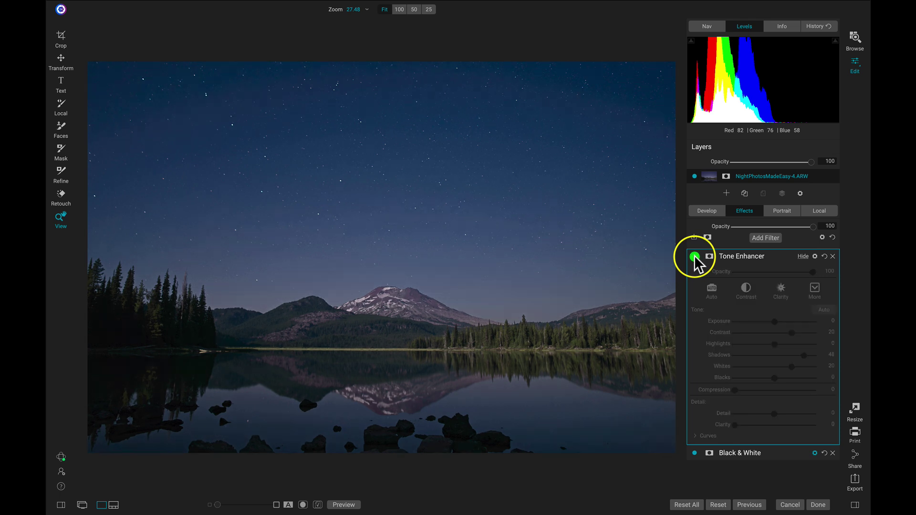
left_click(694, 257)
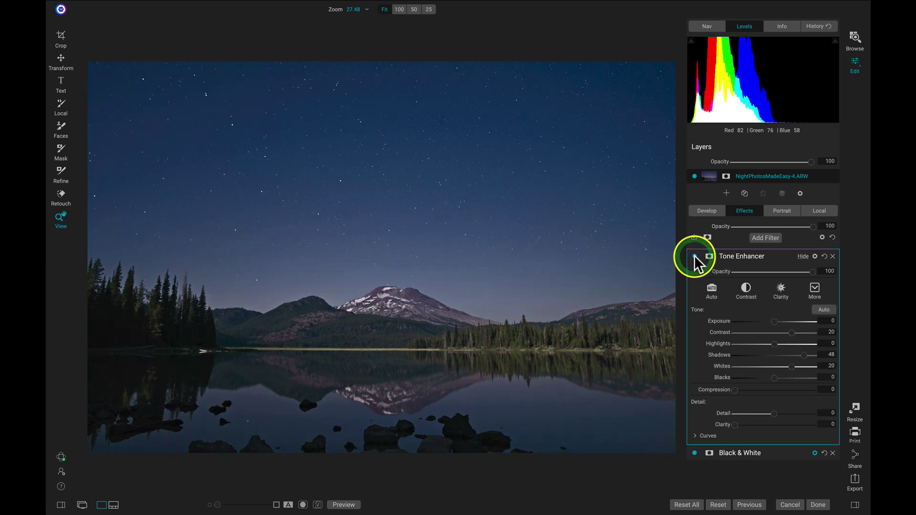
left_click(694, 256)
left_click(694, 257)
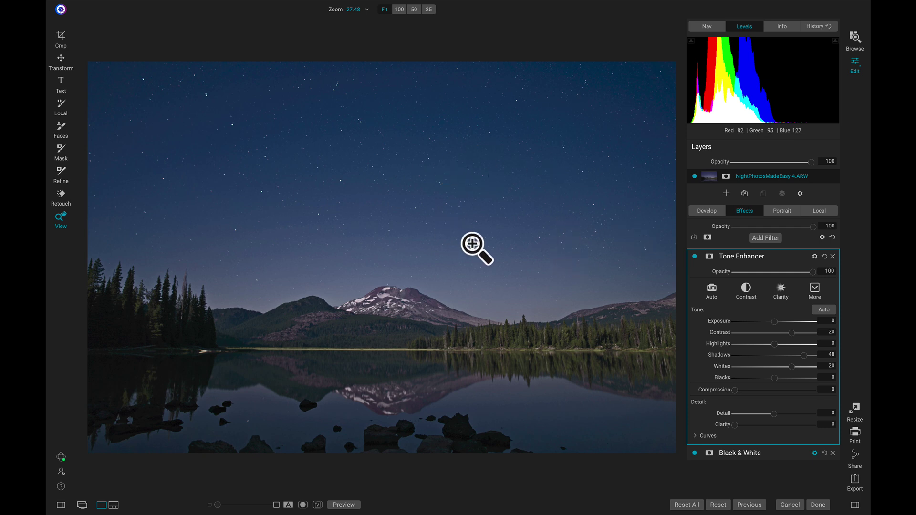
Step: Compare the edited photo with the original, check its capture information and return to the histogram
key("backslash")
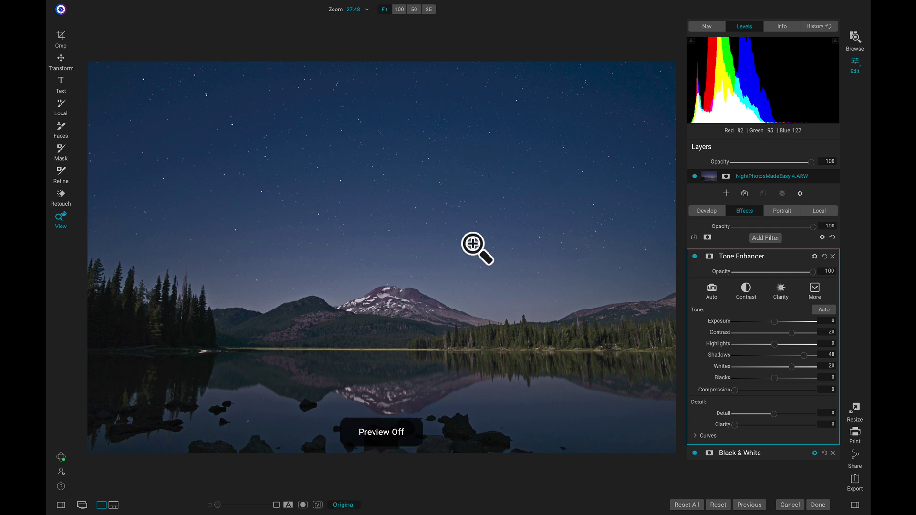
key("backslash")
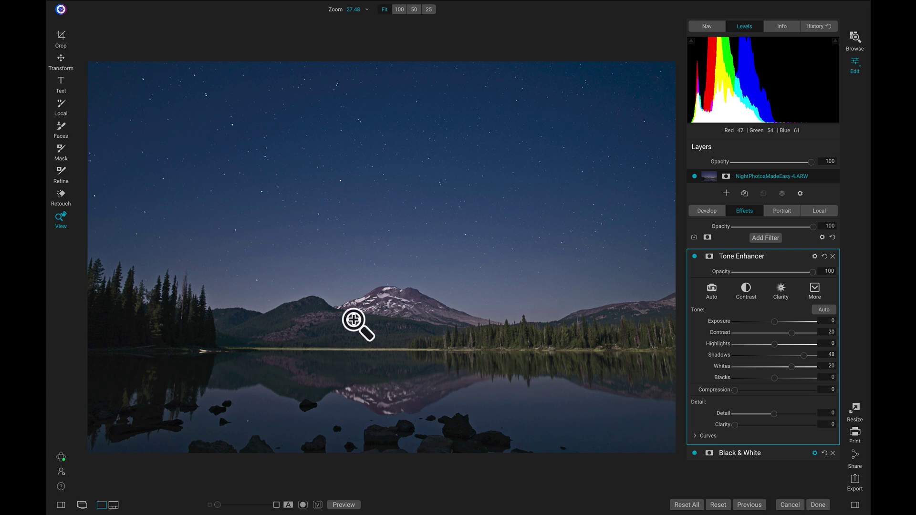
left_click(782, 27)
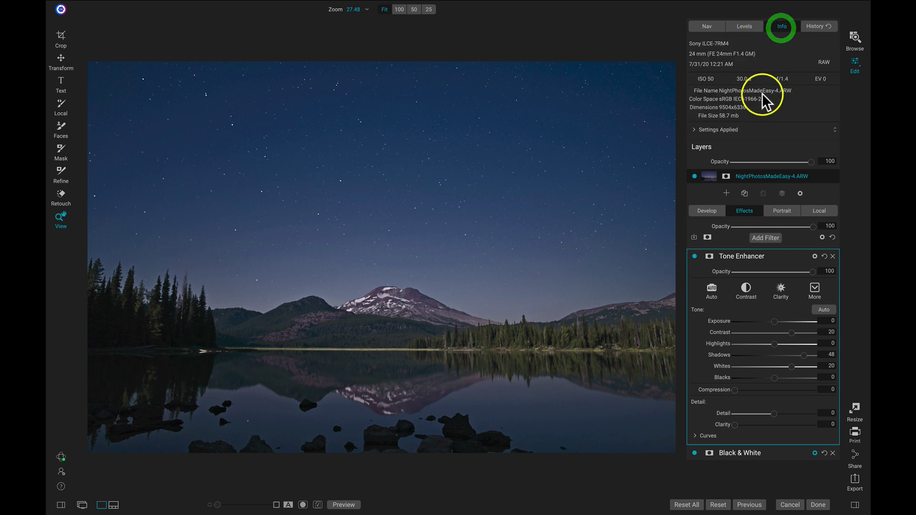
left_click(746, 27)
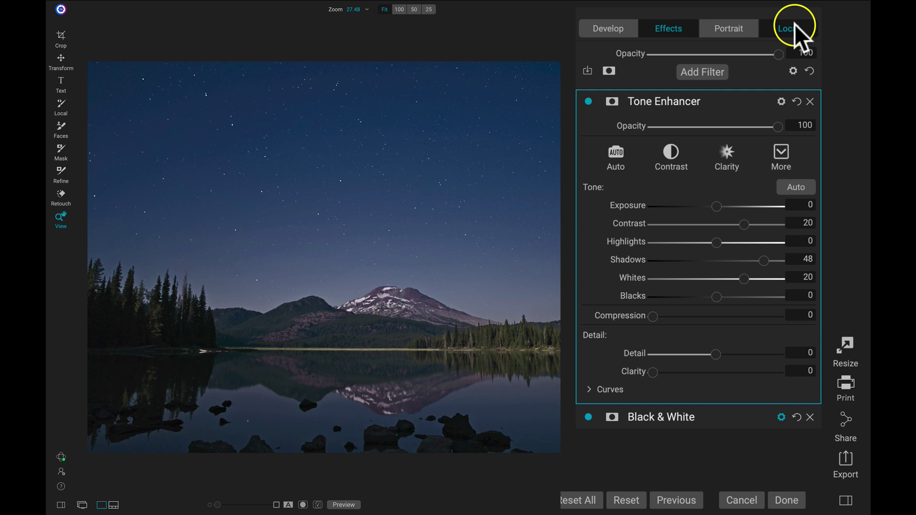
Step: Open the local adjustments and rename the first adjustment to Star Pop
left_click(794, 26)
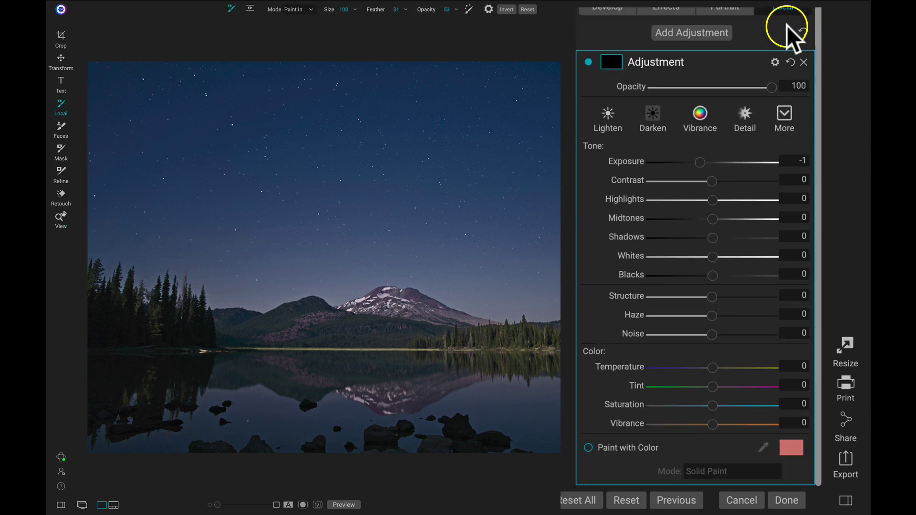
double_click(665, 62)
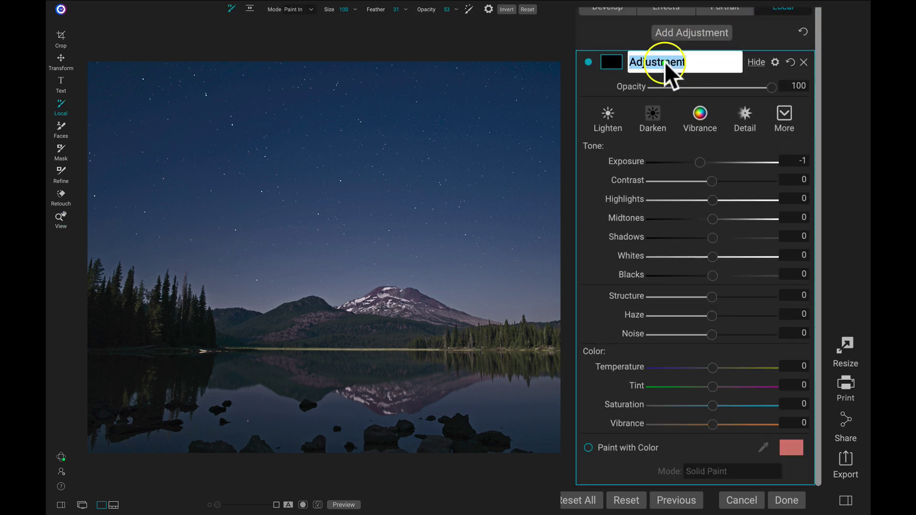
type("Star P")
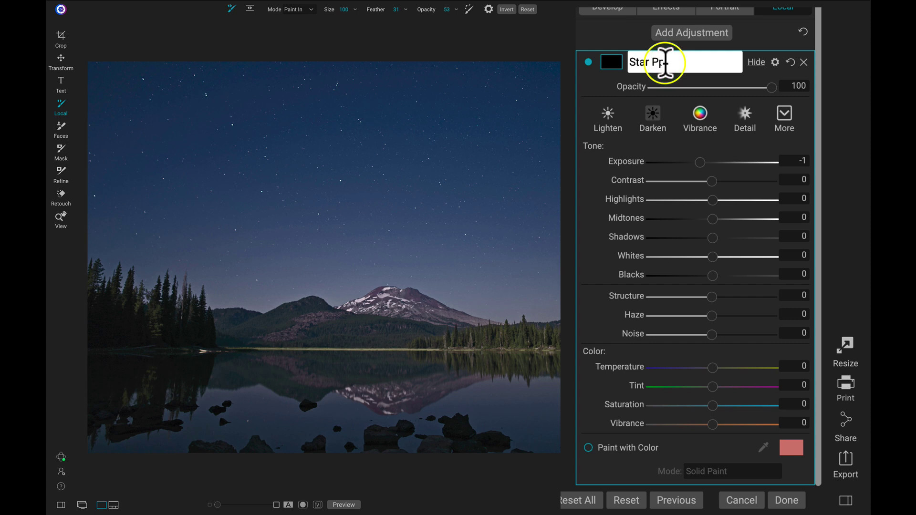
type("op")
key("Return")
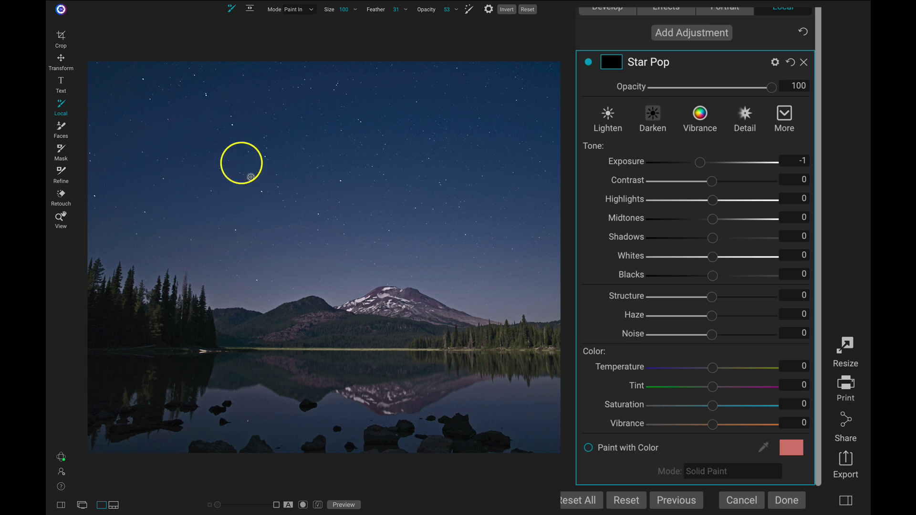
Step: Apply the Detail style to the Star Pop adjustment while viewing the stars at 100%
key("z")
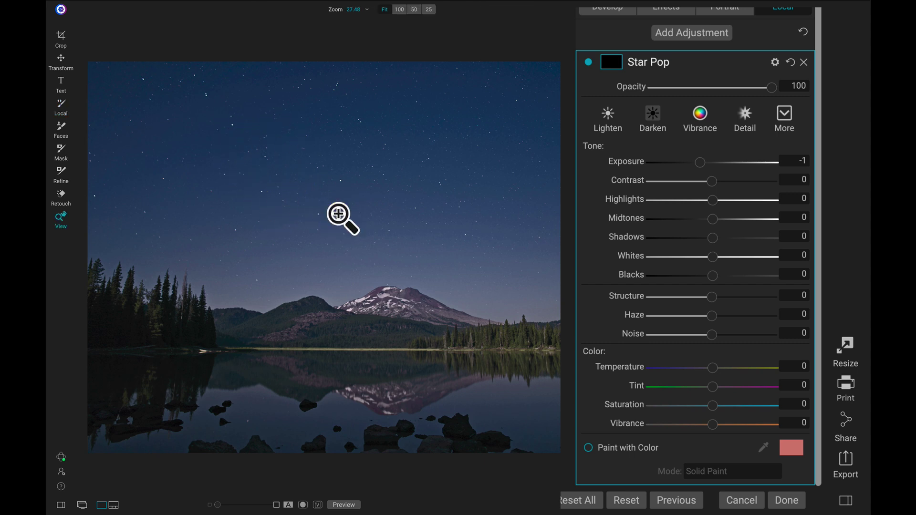
left_click(277, 185)
left_click_drag(276, 188, 312, 300)
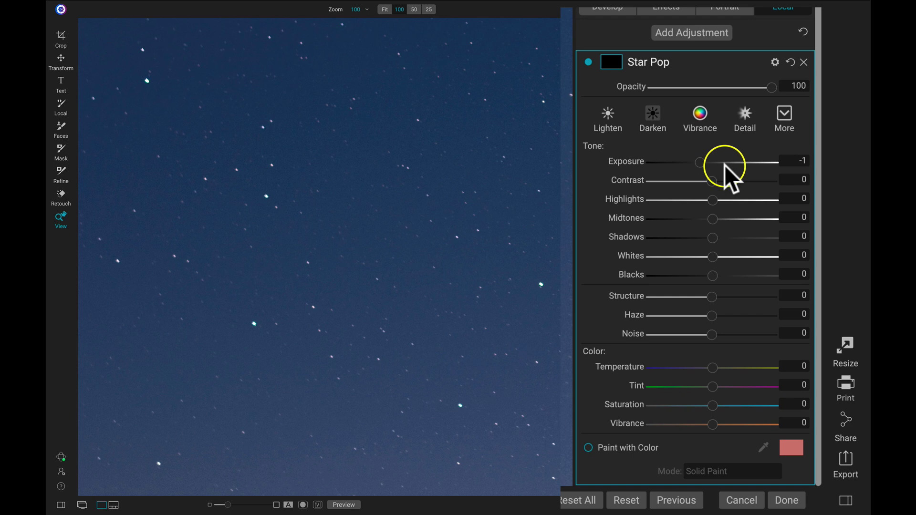
left_click(784, 113)
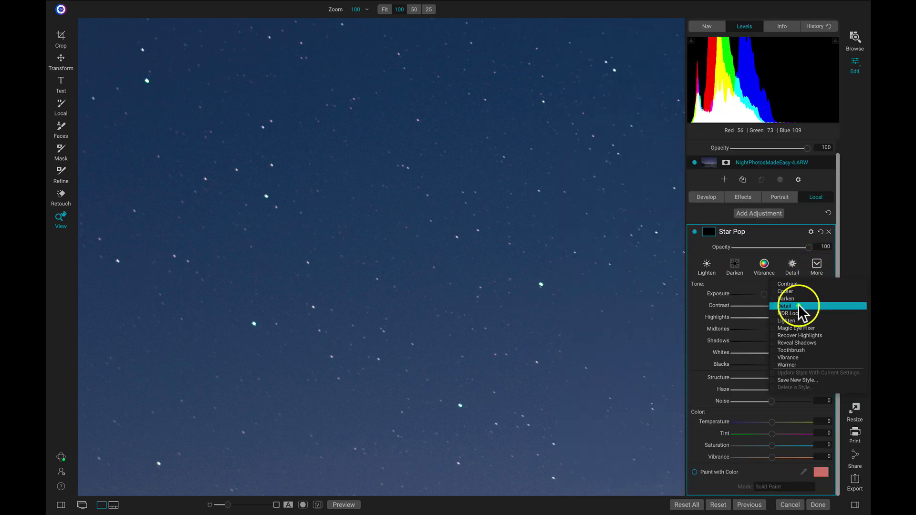
left_click(798, 305)
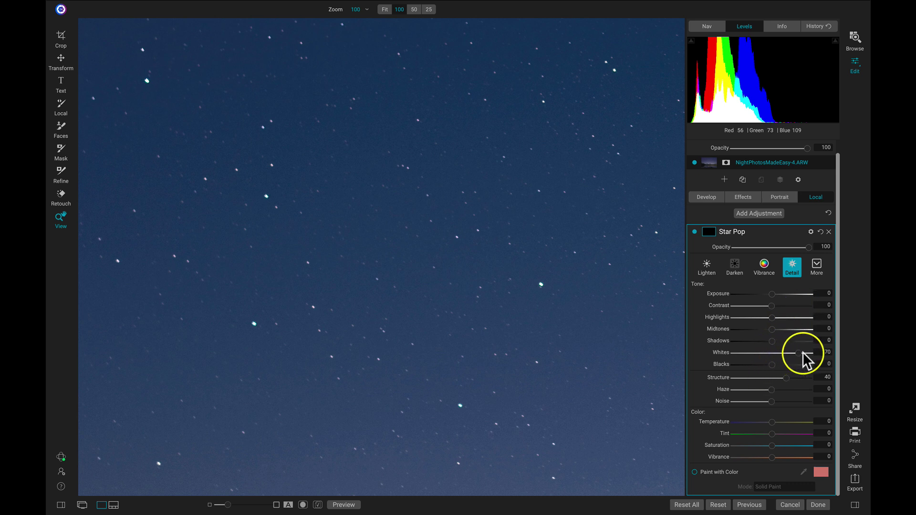
Step: Set the Star Pop adjustment's Whites to 92 and Contrast to 100, and raise its Midtones
left_click_drag(805, 351, 806, 351)
left_click_drag(772, 306, 808, 309)
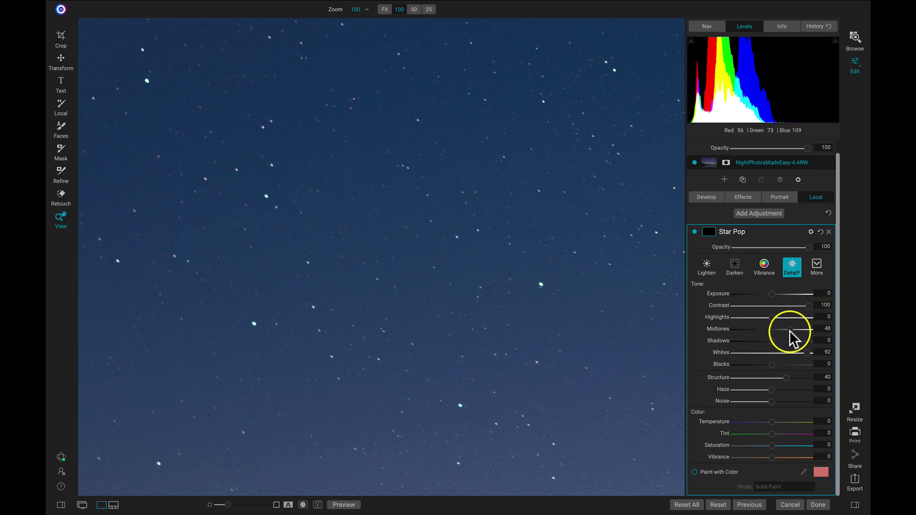
left_click_drag(789, 330, 804, 332)
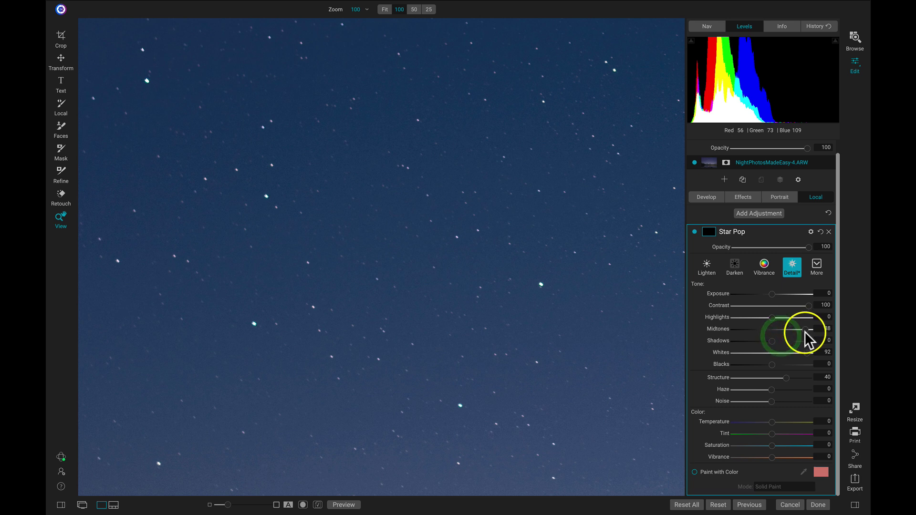
Step: Set the Star Pop adjustment's Structure to 65 and ready its Paint In brush with Feather and Opacity at 100
left_click(794, 378)
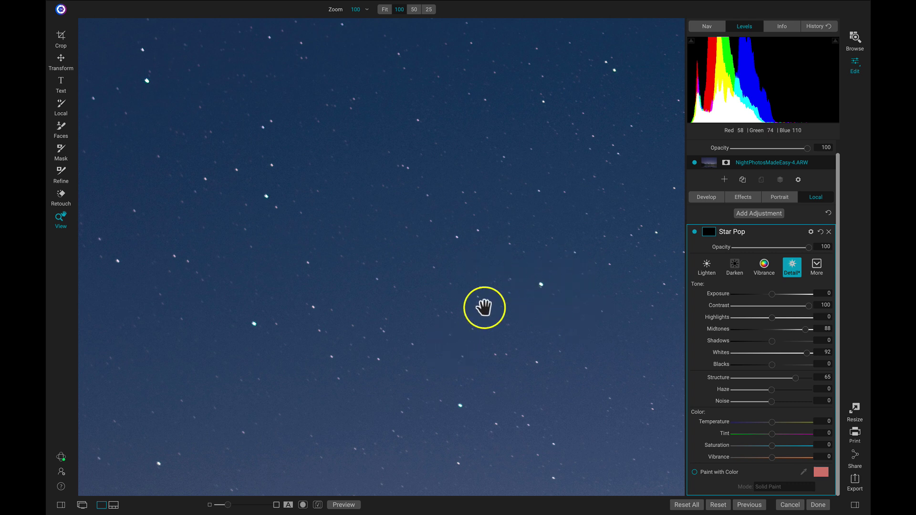
key("b")
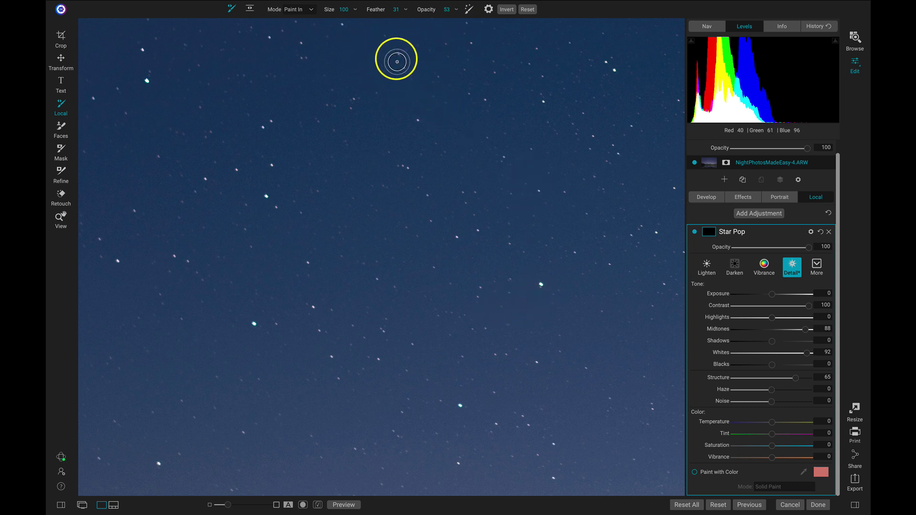
mouse_move(379, 11)
left_mouse_down()
mouse_move(474, 13)
mouse_move(622, 51)
left_mouse_up()
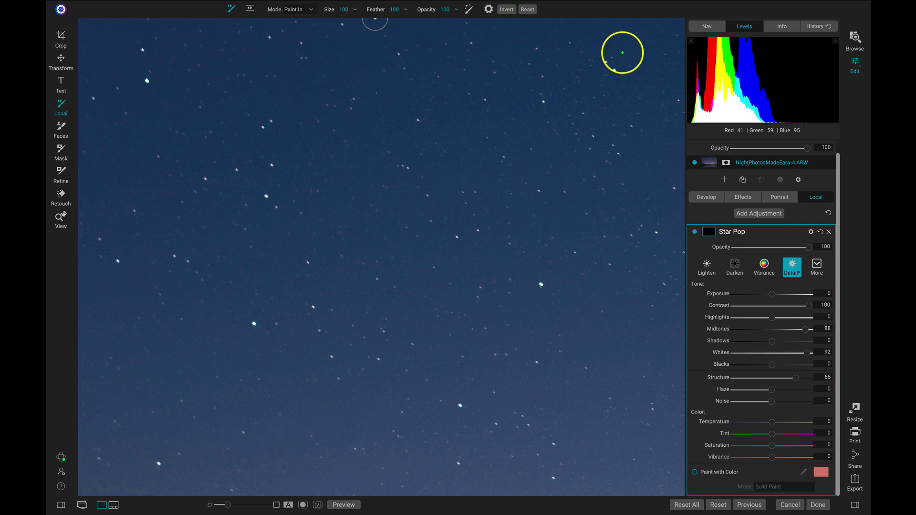
Step: Shrink the local adjustment brush to about the size of a single bright star, size 20
key("bracketleft")
key("bracketleft")
key("bracketleft")
key("bracketleft")
key("bracketleft")
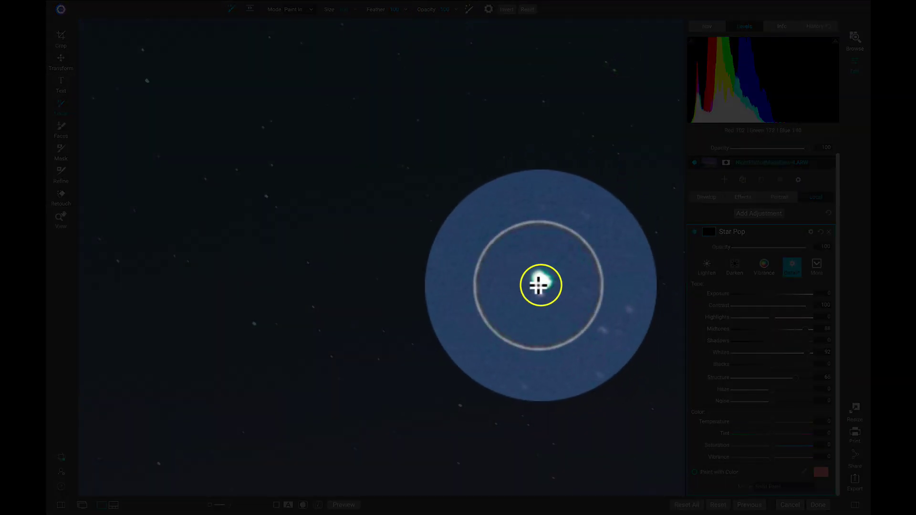
key("bracketleft")
key("bracketleft")
key("bracketleft")
key("bracketleft")
key("bracketleft")
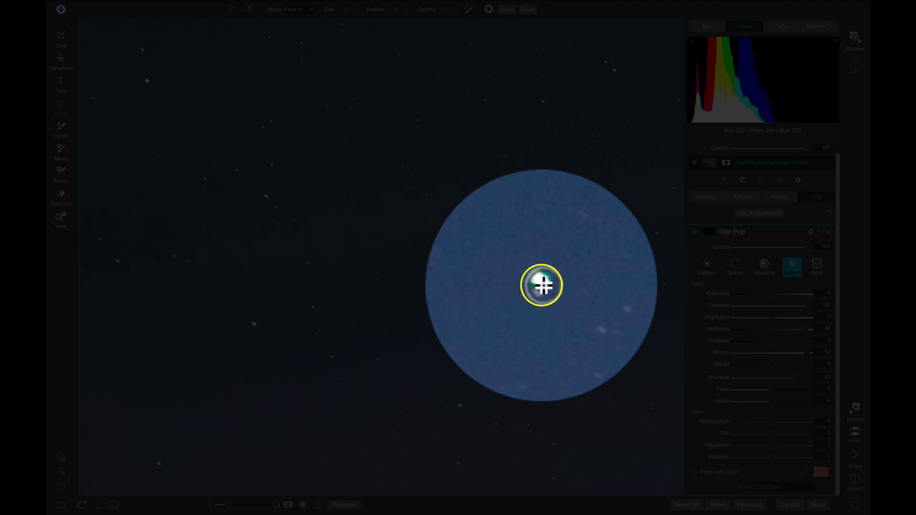
key("bracketleft")
key("bracketleft")
key("bracketleft")
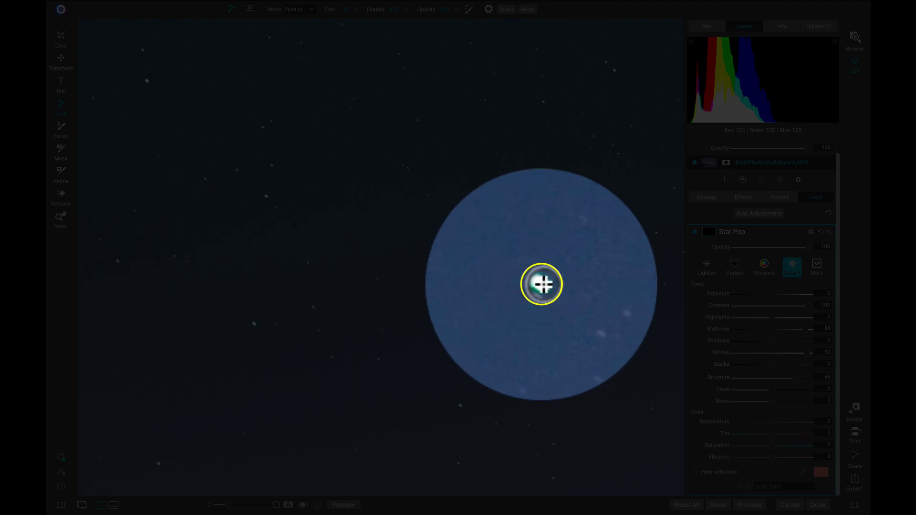
Step: Paint the Star Pop adjustment onto the brightest individual stars across the sky, up to the photo's upper-left area
left_click(542, 286)
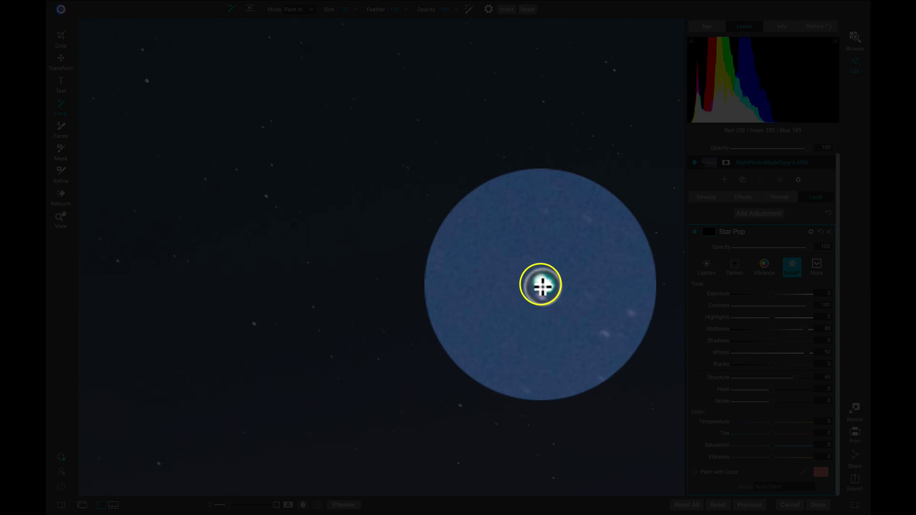
left_click(542, 286)
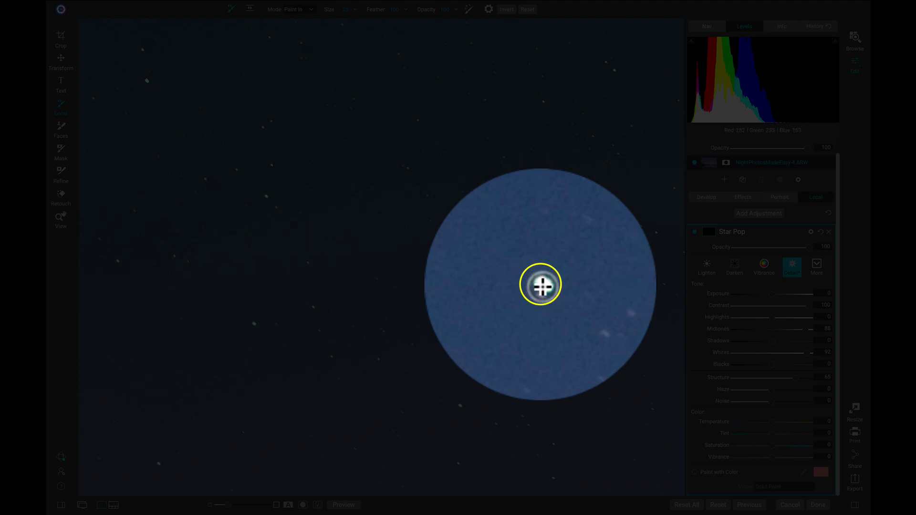
left_click(542, 286)
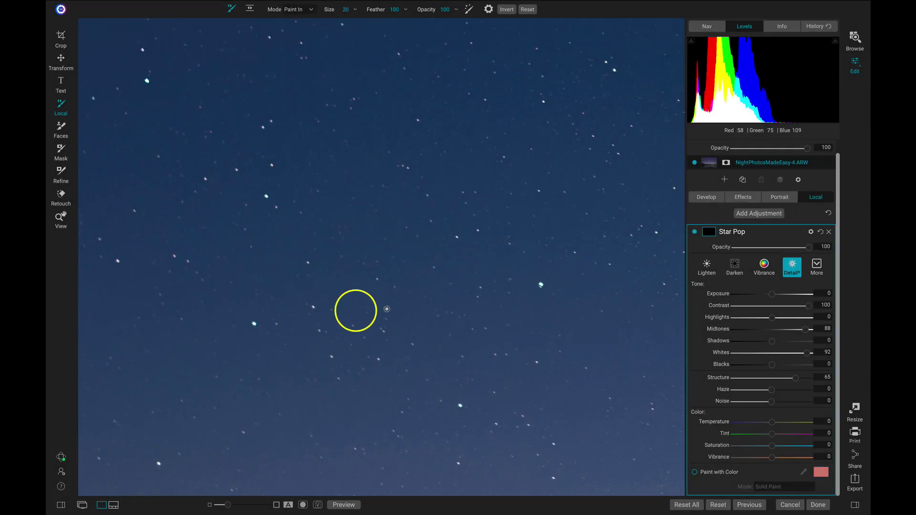
left_click(461, 405)
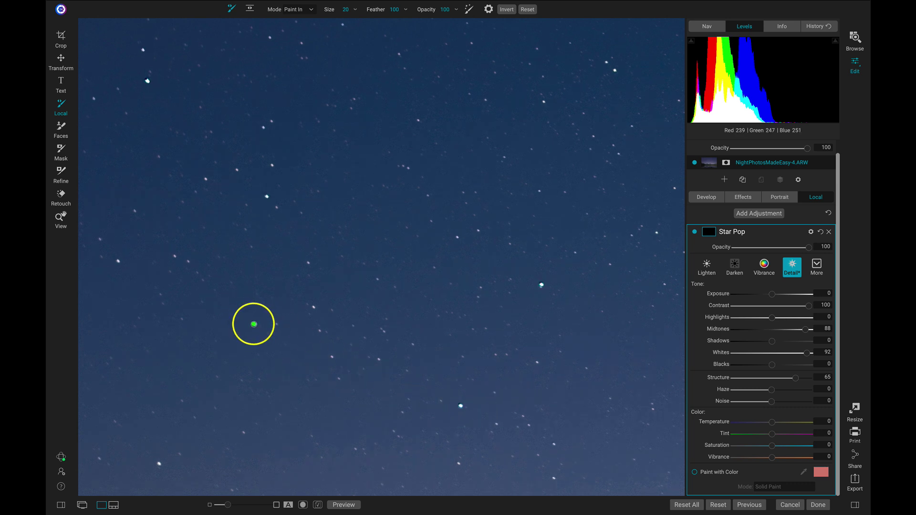
left_click(253, 324)
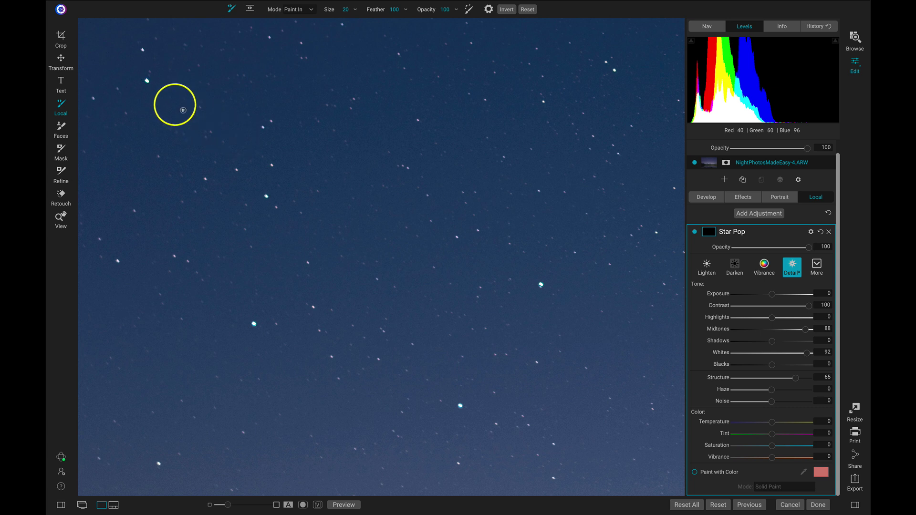
left_click(265, 195)
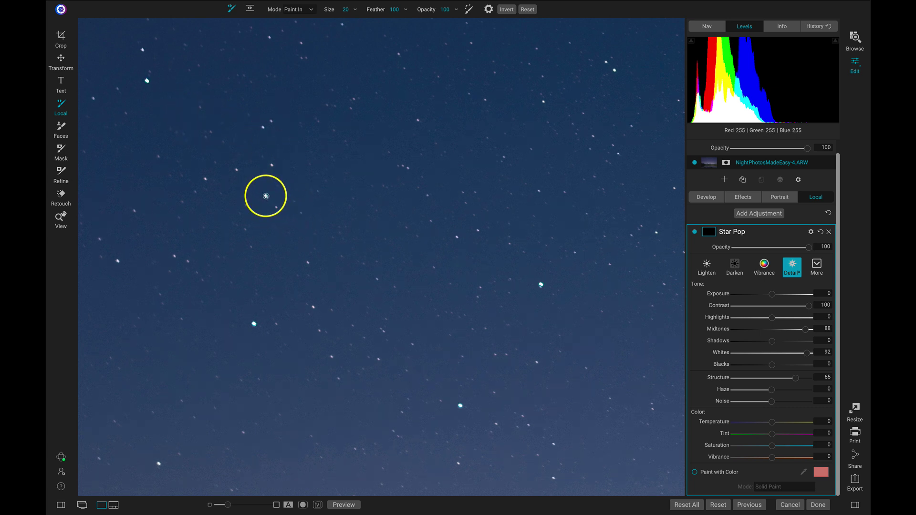
left_click(146, 80)
left_click_drag(174, 82, 368, 282)
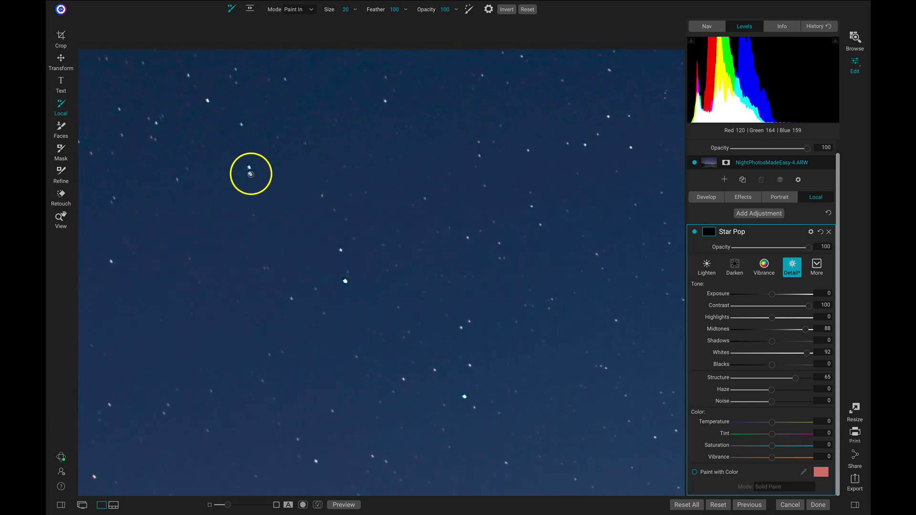
left_click(248, 169)
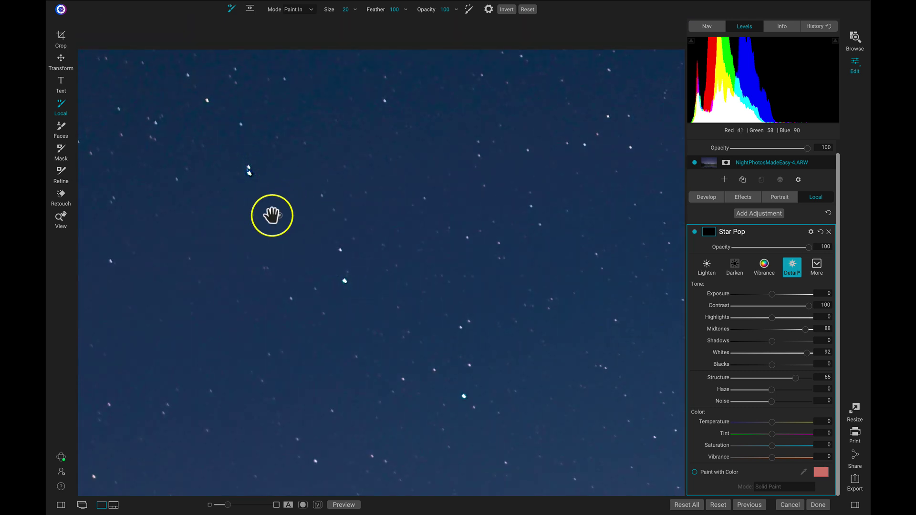
left_click_drag(317, 236, 431, 263)
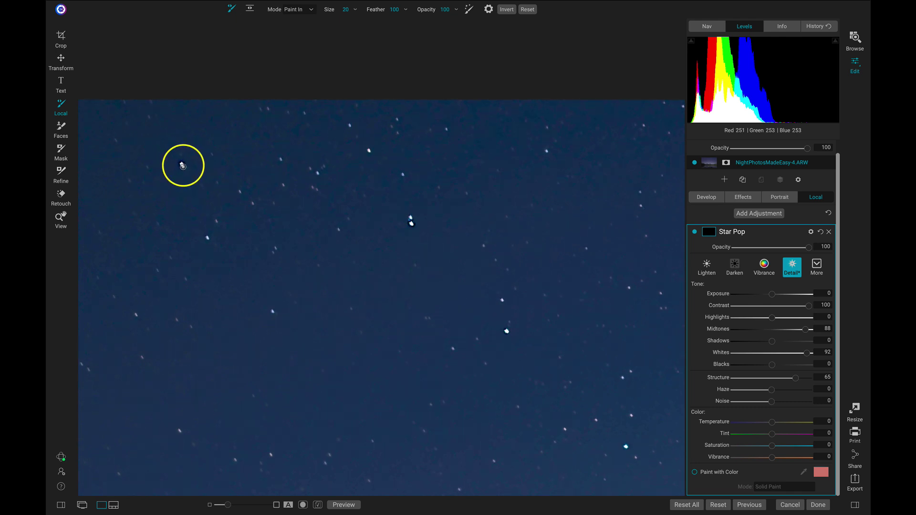
left_click(182, 164)
Step: Set the Star Pop adjustment's Exposure to 5 to brighten the painted stars further
key("z")
key("ctrl+0")
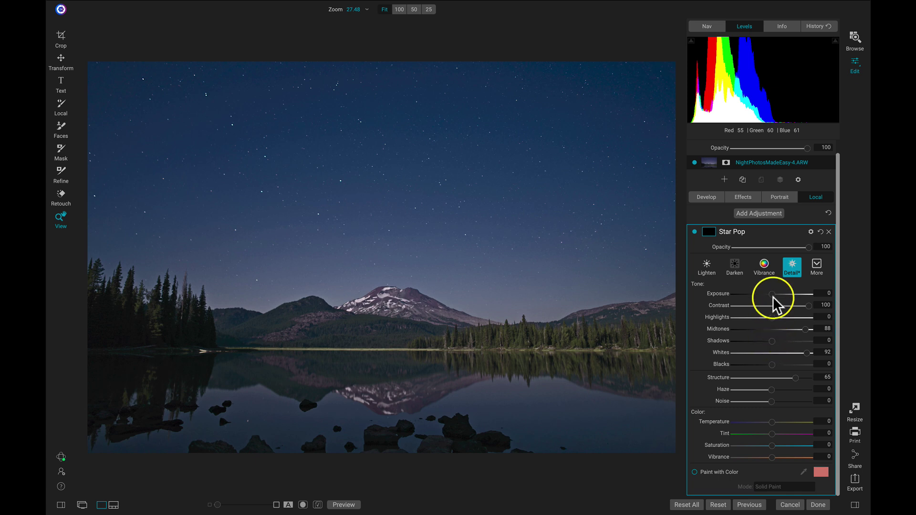
left_click_drag(773, 293, 825, 296)
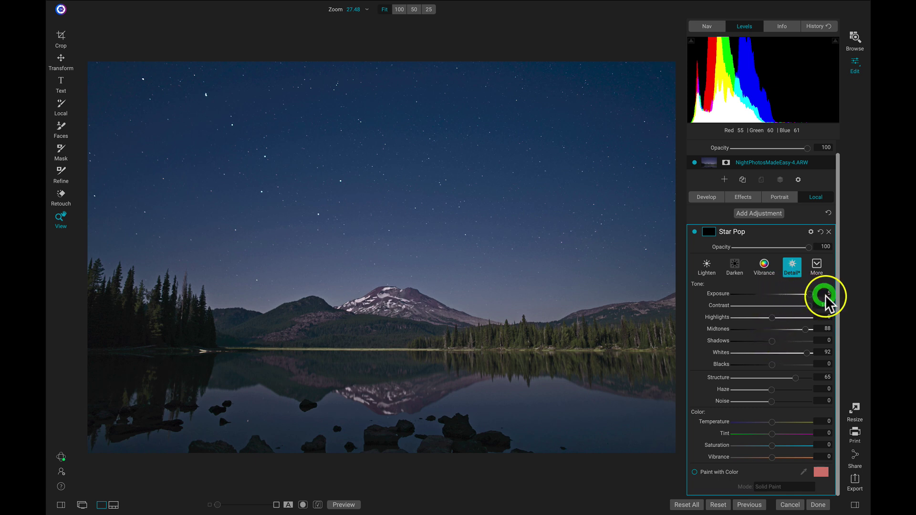
Step: Compare the stars with and without the Star Pop adjustment, and reduce its Opacity to 74
left_click(693, 231)
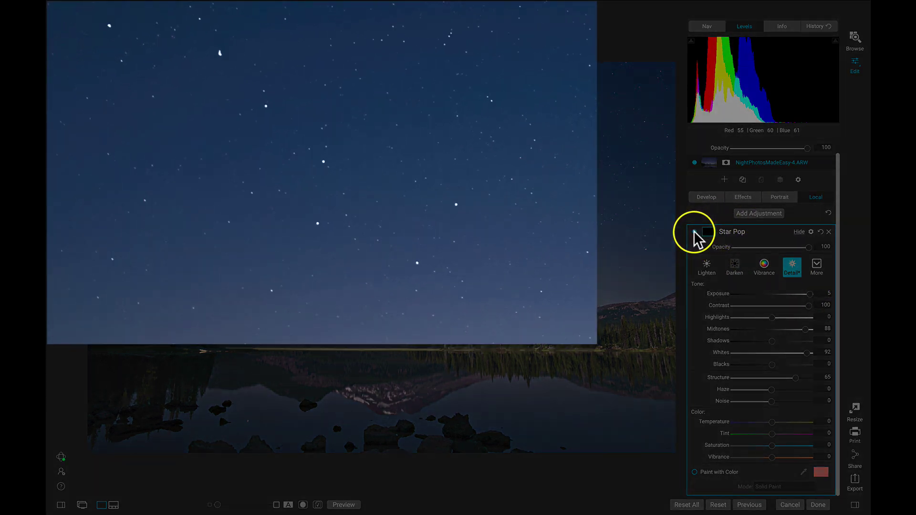
left_click(694, 231)
left_click(694, 231)
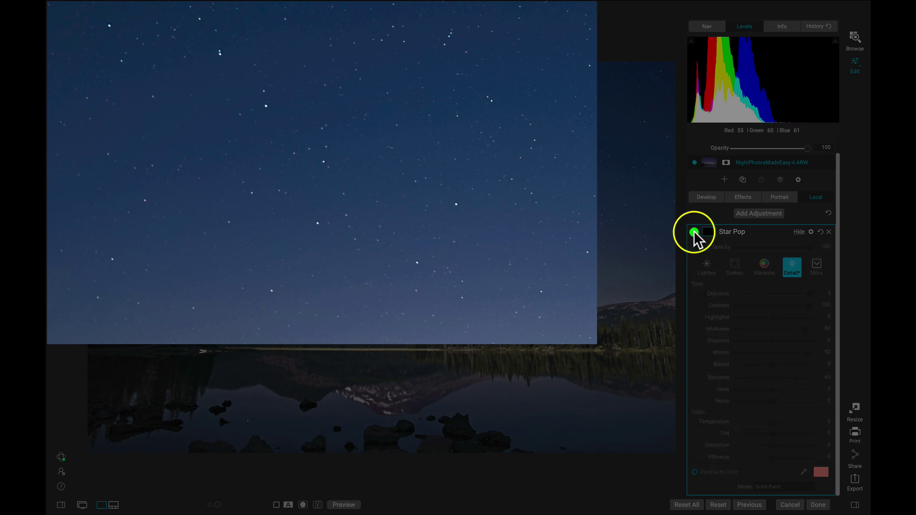
left_click(694, 231)
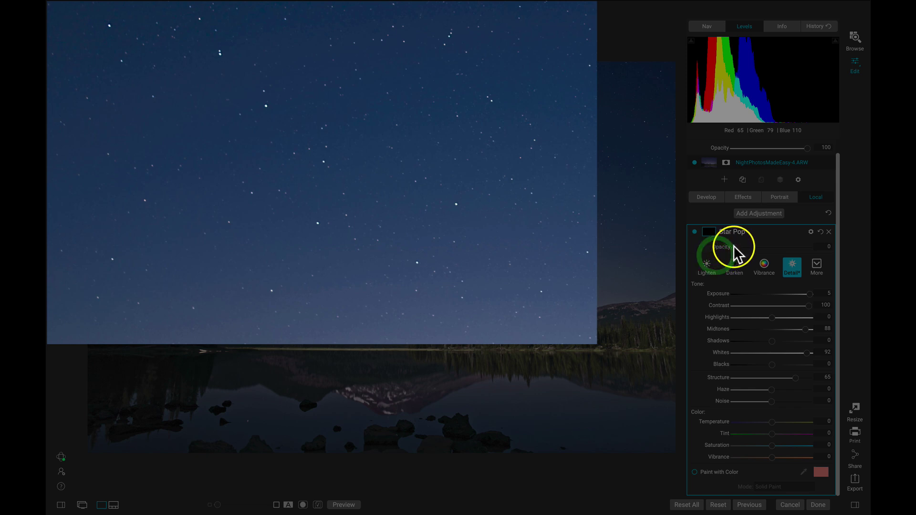
left_click_drag(734, 246, 751, 251)
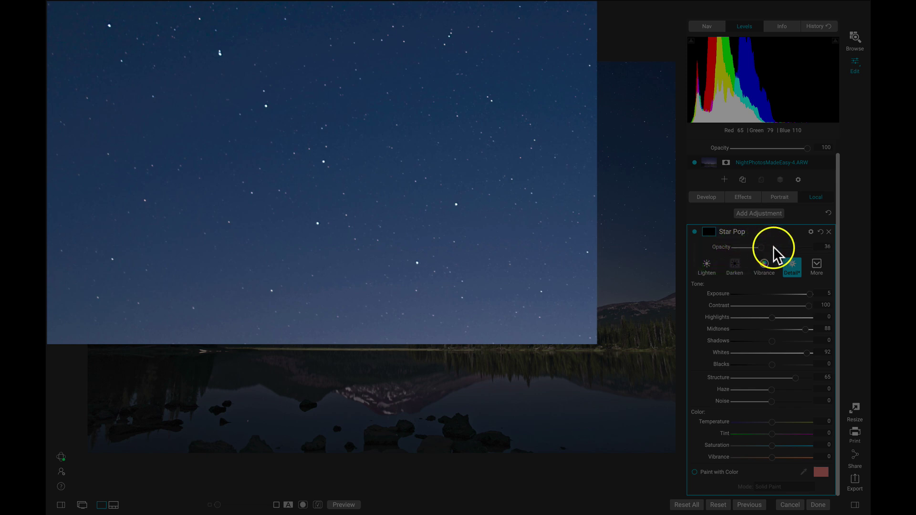
left_click_drag(788, 248, 795, 249)
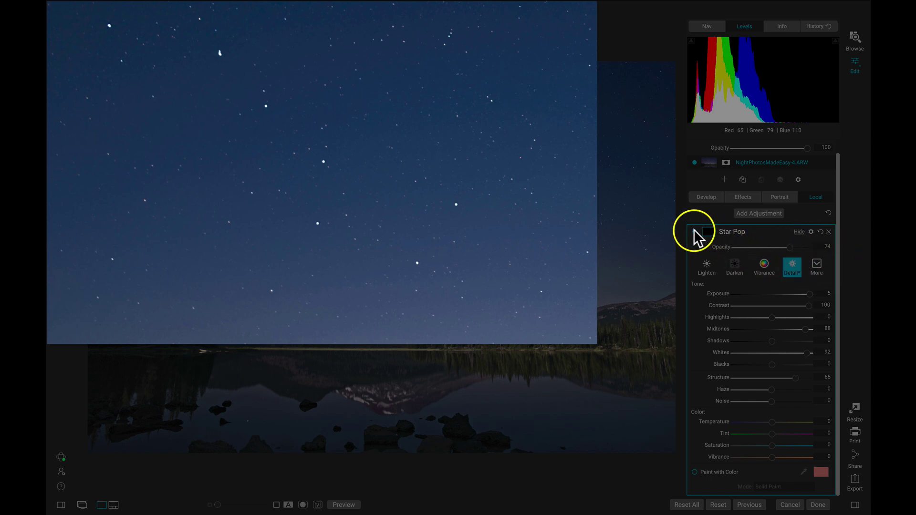
Step: Compare the sky with and without Star Pop, and the fully edited photo with the original
left_click(693, 229)
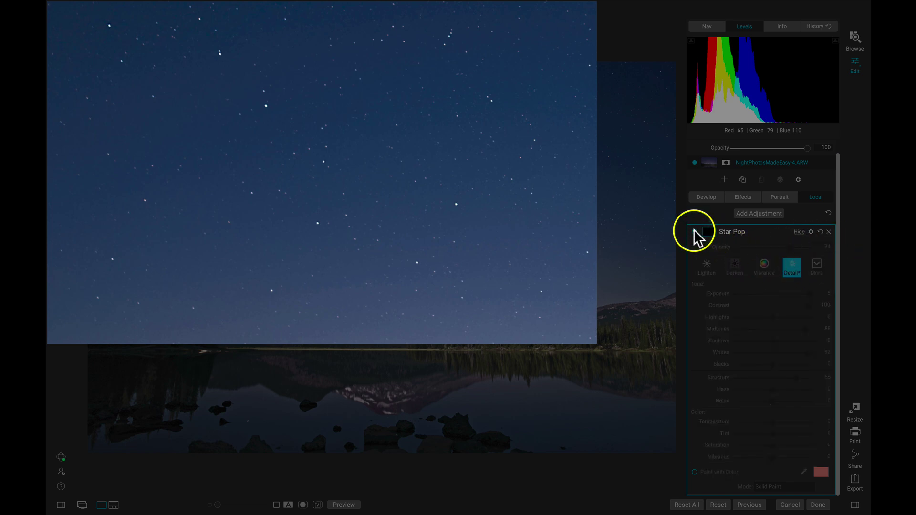
left_click(693, 229)
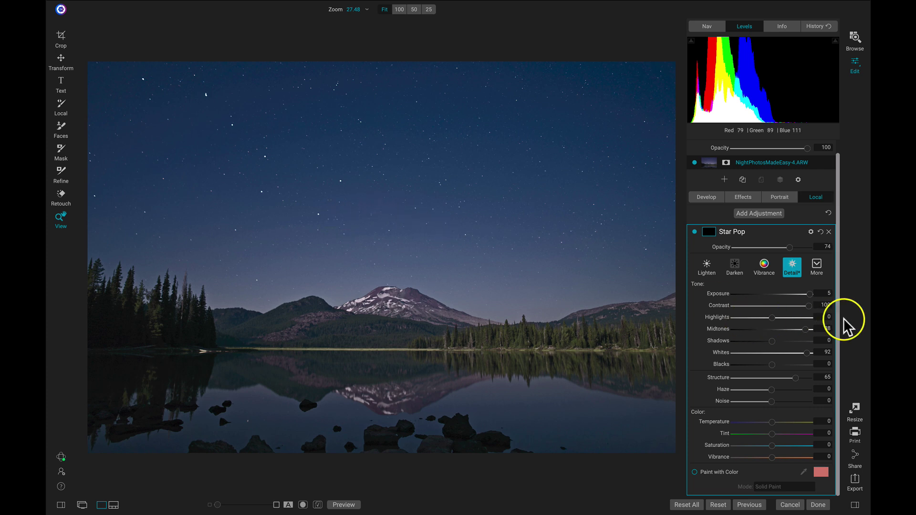
key("backslash")
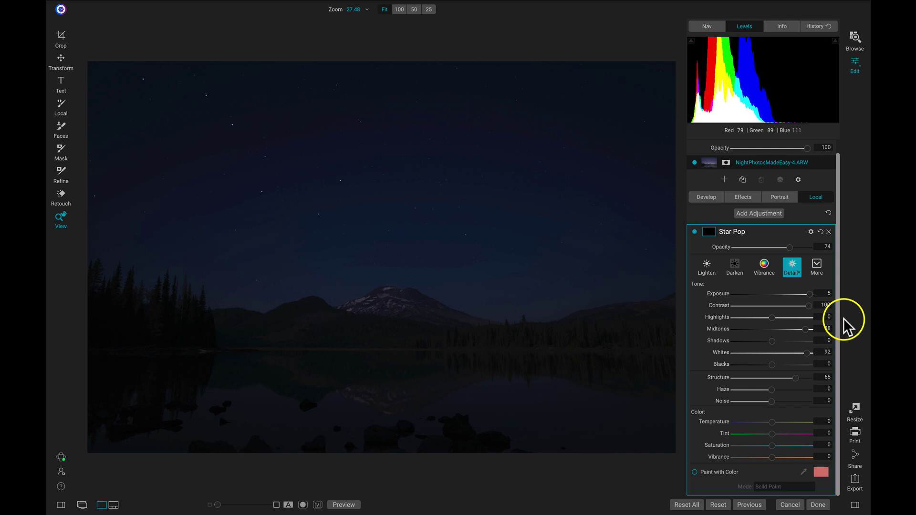
key("backslash")
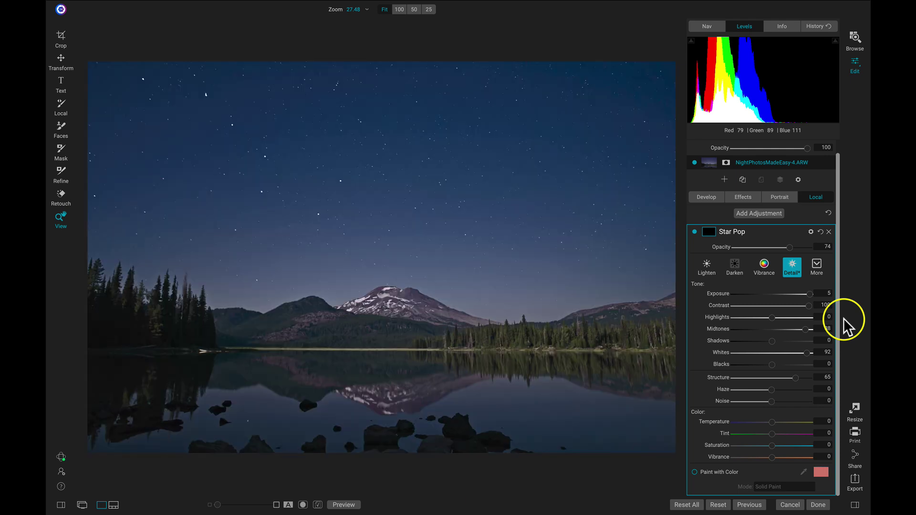